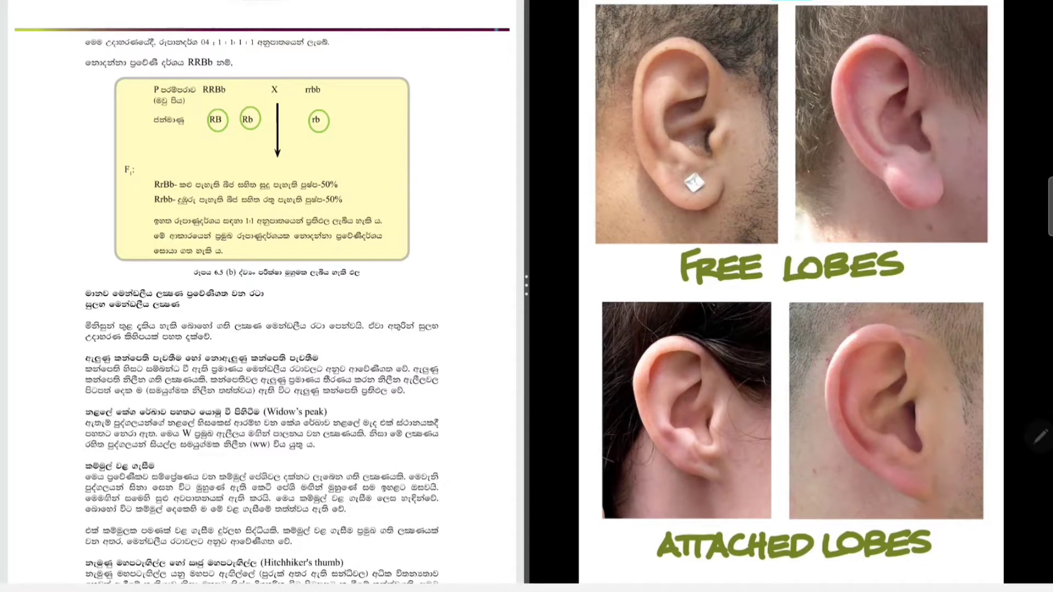
# Write the genotypes TT and Tt in red in the margin beside the yellow box
pyautogui.moveTo(454, 98)
pyautogui.mouseDown()
pyautogui.moveTo(451, 124)
pyautogui.moveTo(459, 98)
pyautogui.mouseUp()
pyautogui.moveTo(483, 102)
pyautogui.mouseDown()
pyautogui.moveTo(484, 119)
pyautogui.moveTo(495, 93)
pyautogui.mouseUp()
pyautogui.moveTo(438, 147); pyautogui.dragTo(456, 145)
pyautogui.moveTo(447, 147)
pyautogui.mouseDown()
pyautogui.moveTo(447, 177)
pyautogui.moveTo(439, 148)
pyautogui.mouseUp()
pyautogui.moveTo(475, 143)
pyautogui.mouseDown()
pyautogui.moveTo(490, 177)
pyautogui.moveTo(487, 154)
pyautogui.mouseUp()
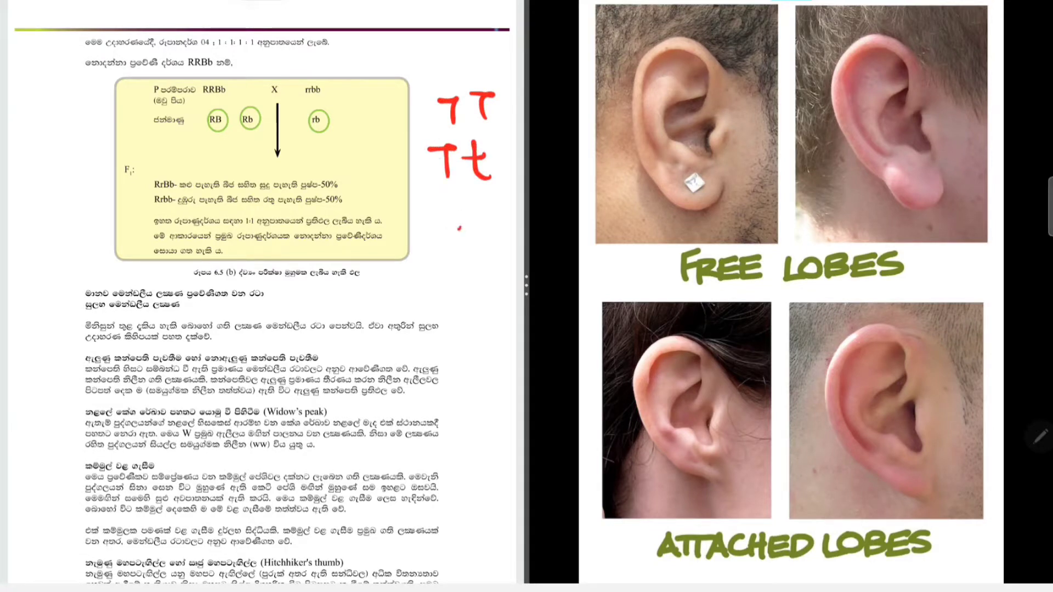
# Add tt, tick the earlobe paragraph, and trace the attached earlobe in the lower-left photo
pyautogui.moveTo(437, 196); pyautogui.dragTo(459, 229)
pyautogui.moveTo(419, 215)
pyautogui.mouseDown()
pyautogui.moveTo(447, 205)
pyautogui.moveTo(490, 224)
pyautogui.moveTo(482, 207)
pyautogui.mouseUp()
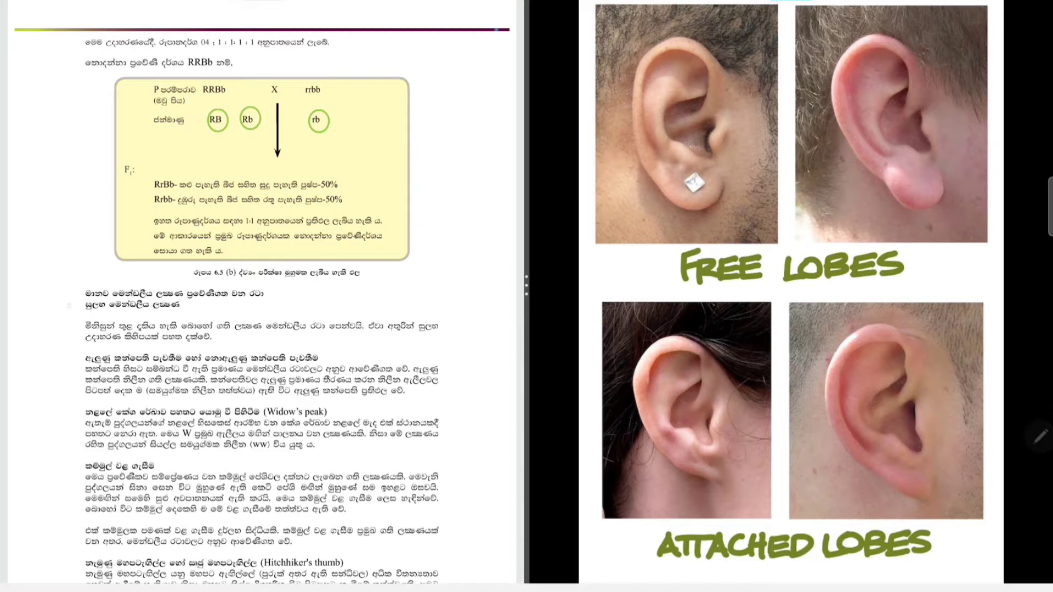
pyautogui.moveTo(68, 357); pyautogui.dragTo(69, 365)
pyautogui.moveTo(731, 498); pyautogui.dragTo(646, 437)
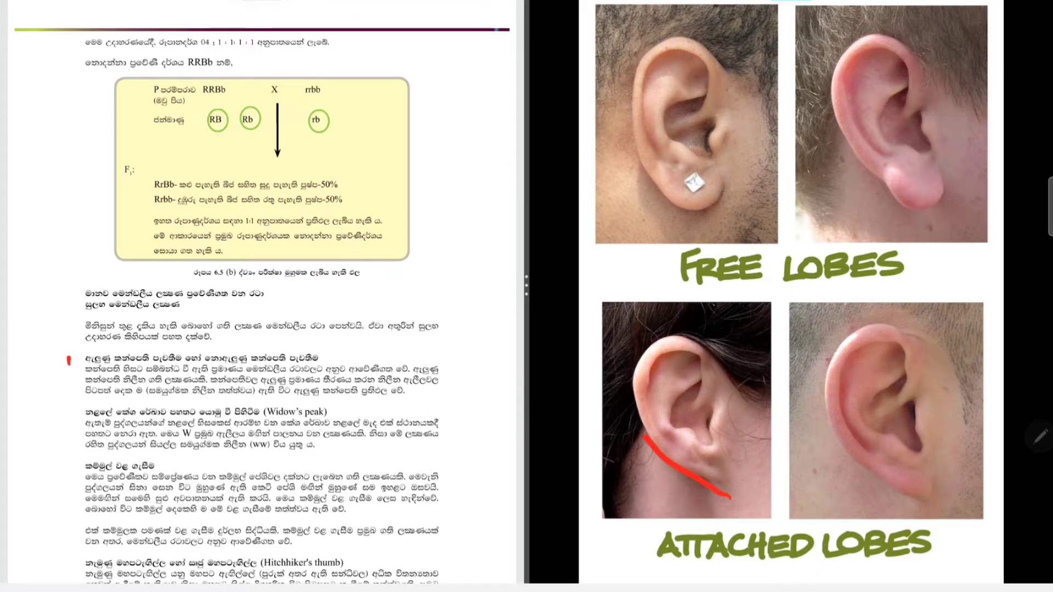
# Underline the free earlobe and draw arrows to the free-lobed and attached-lobe ears
pyautogui.moveTo(738, 182)
pyautogui.mouseDown()
pyautogui.moveTo(726, 203)
pyautogui.moveTo(680, 220)
pyautogui.moveTo(641, 181)
pyautogui.mouseUp()
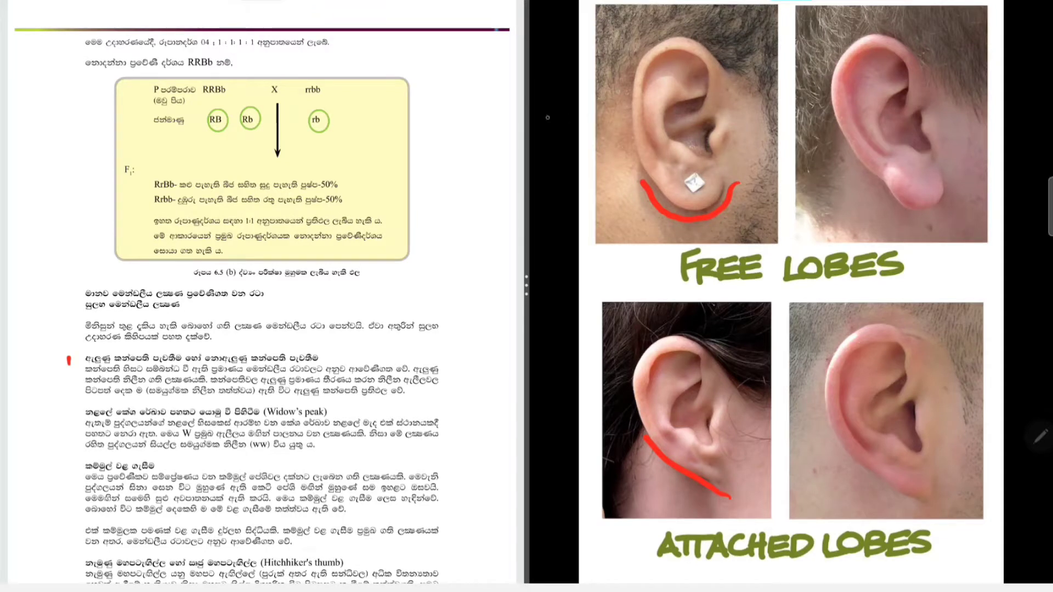
pyautogui.moveTo(491, 122)
pyautogui.mouseDown()
pyautogui.moveTo(630, 112)
pyautogui.moveTo(606, 98)
pyautogui.mouseUp()
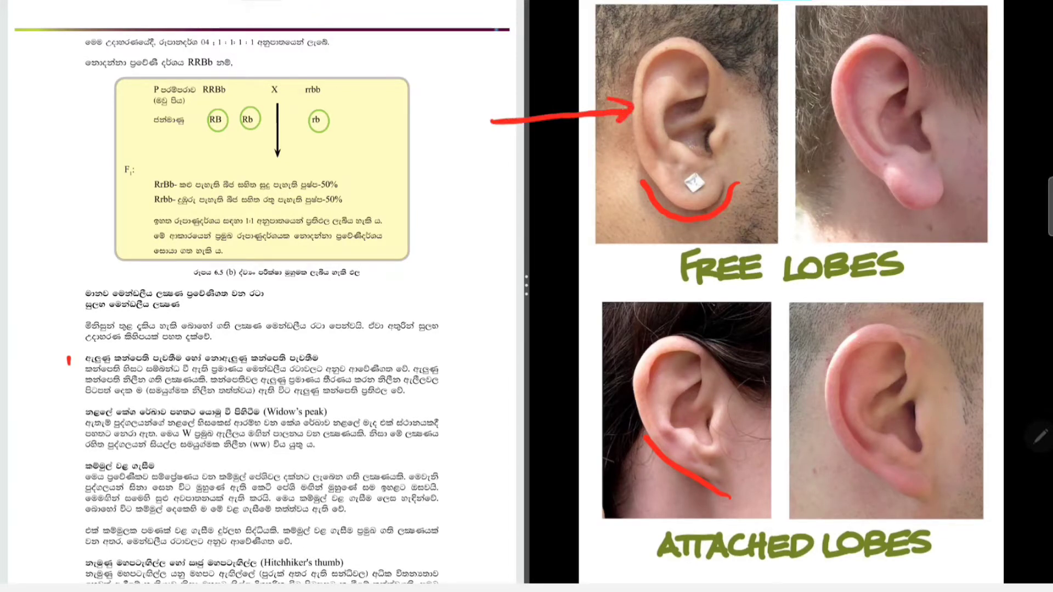
pyautogui.moveTo(494, 423)
pyautogui.mouseDown()
pyautogui.moveTo(628, 414)
pyautogui.moveTo(621, 394)
pyautogui.mouseUp()
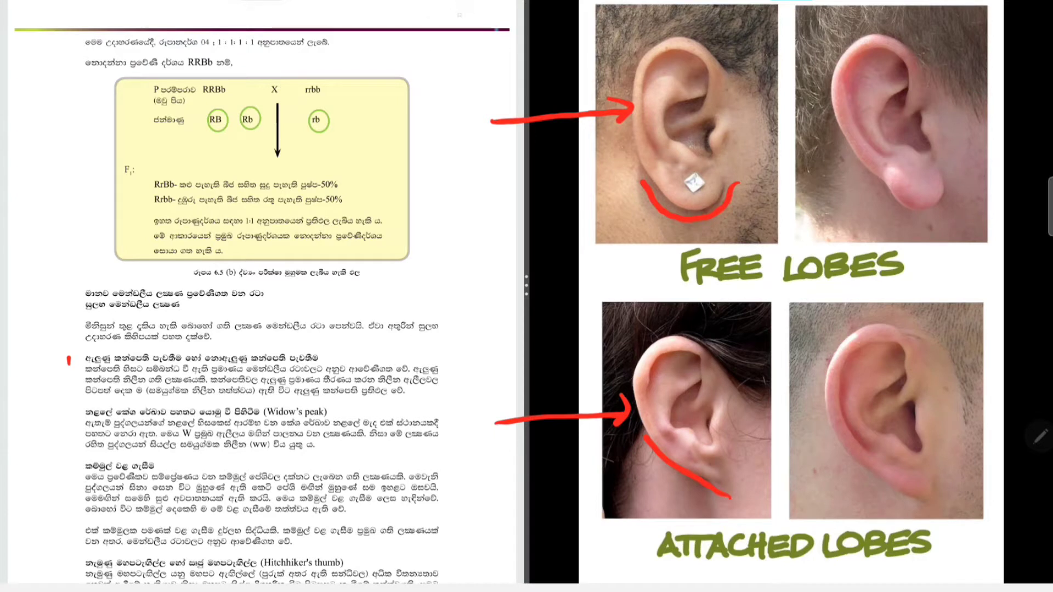
# Write A, Aa, AA and aa, and number the Widow's peak heading 2
pyautogui.moveTo(419, 59)
pyautogui.mouseDown()
pyautogui.moveTo(436, 57)
pyautogui.moveTo(433, 48)
pyautogui.mouseUp()
pyautogui.moveTo(426, 116)
pyautogui.mouseDown()
pyautogui.moveTo(442, 117)
pyautogui.moveTo(437, 106)
pyautogui.moveTo(469, 120)
pyautogui.mouseUp()
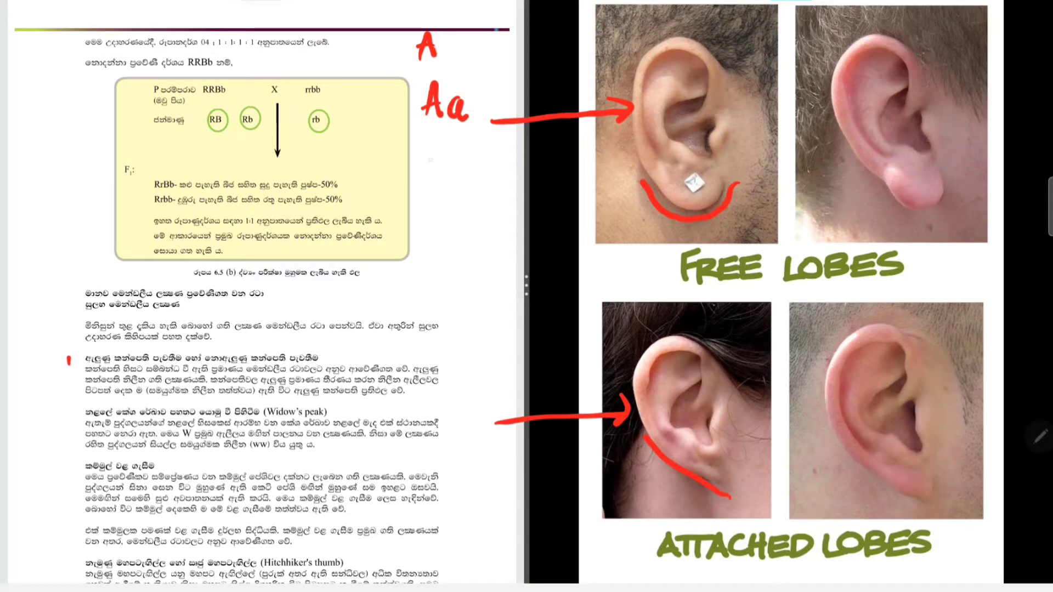
pyautogui.moveTo(423, 175)
pyautogui.mouseDown()
pyautogui.moveTo(460, 173)
pyautogui.moveTo(455, 159)
pyautogui.mouseUp()
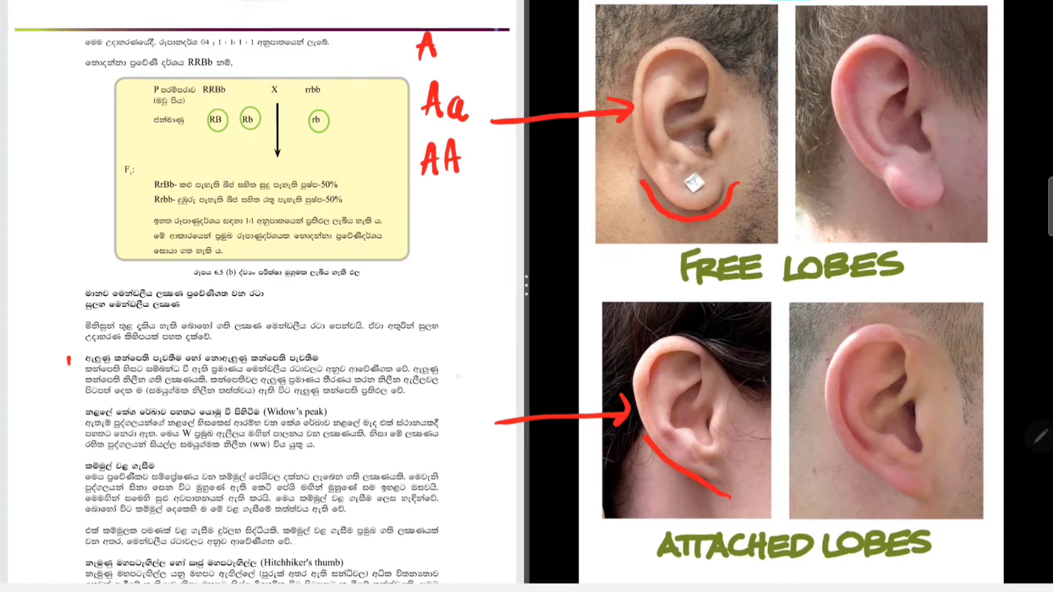
pyautogui.moveTo(472, 369)
pyautogui.mouseDown()
pyautogui.moveTo(480, 390)
pyautogui.moveTo(514, 390)
pyautogui.mouseUp()
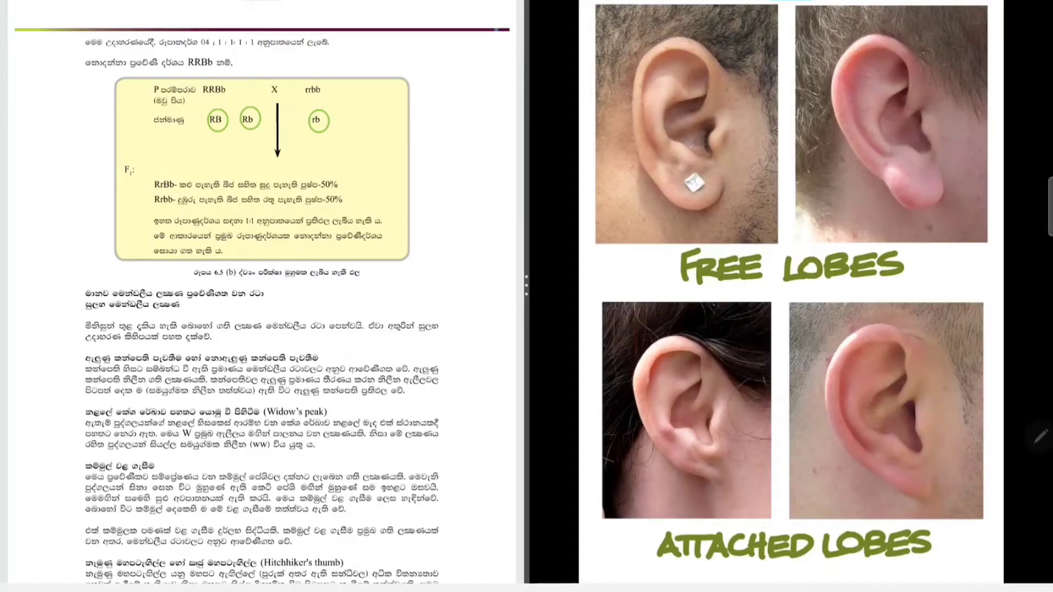
pyautogui.moveTo(60, 404); pyautogui.dragTo(84, 424)
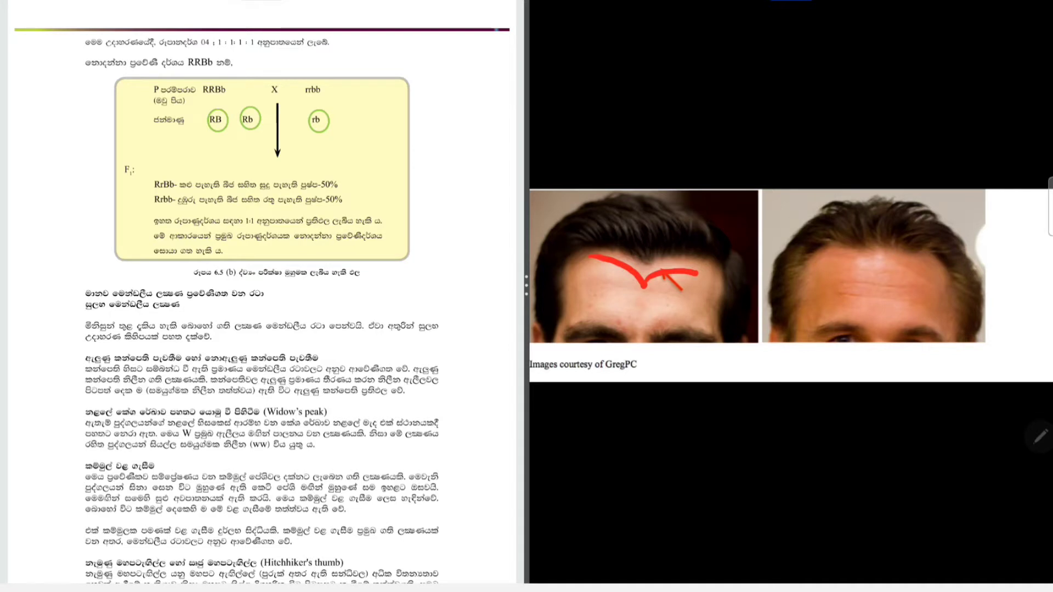
# Trace the straight hairline and the V-shaped widow's peak hairline in red
pyautogui.moveTo(820, 271); pyautogui.dragTo(935, 270)
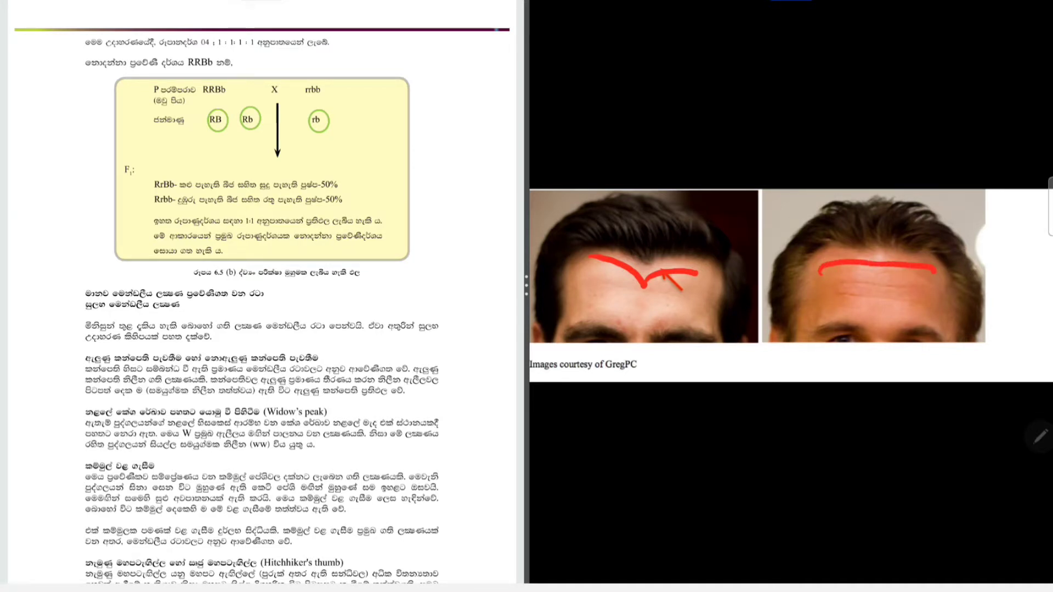
pyautogui.moveTo(592, 256); pyautogui.dragTo(705, 270)
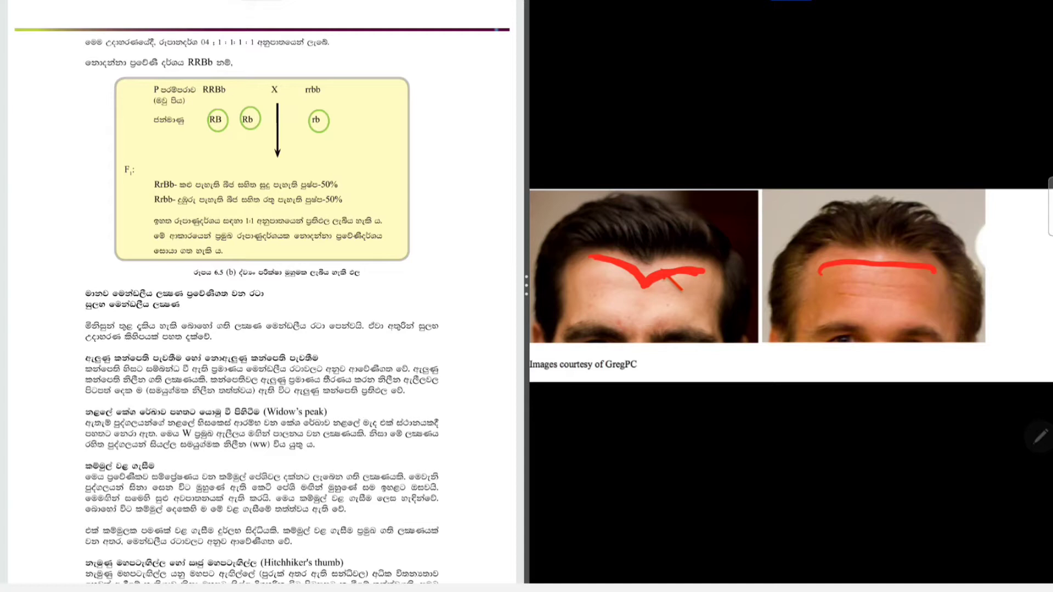
pyautogui.moveTo(821, 270); pyautogui.dragTo(911, 268)
# Write W, Ww and WW in the margin and label the straight-hairline photo ww
pyautogui.moveTo(443, 50)
pyautogui.mouseDown()
pyautogui.moveTo(451, 81)
pyautogui.moveTo(476, 39)
pyautogui.mouseUp()
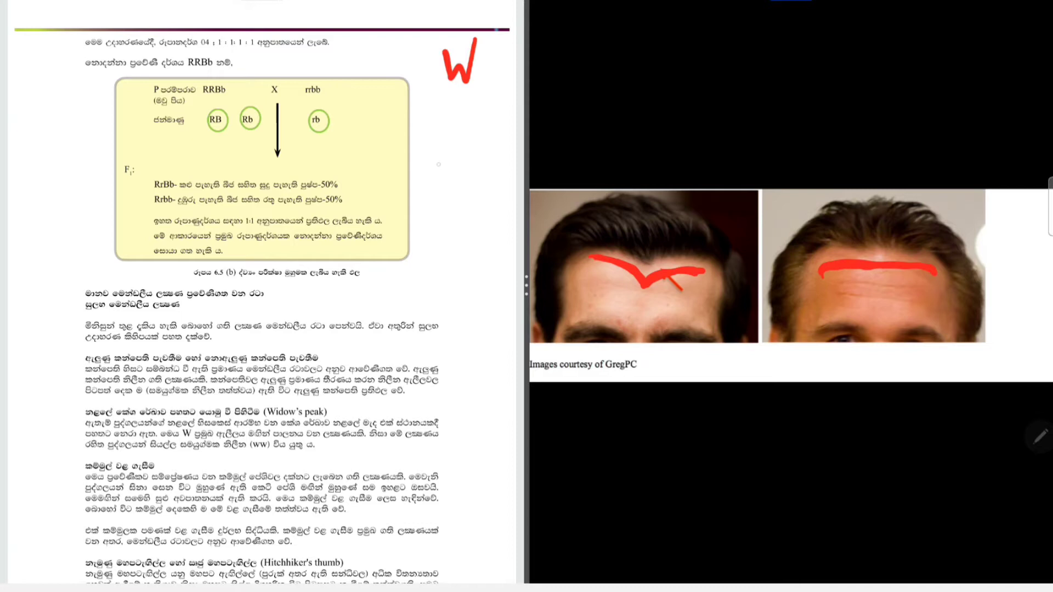
pyautogui.moveTo(438, 138)
pyautogui.mouseDown()
pyautogui.moveTo(440, 175)
pyautogui.moveTo(461, 173)
pyautogui.moveTo(467, 135)
pyautogui.moveTo(489, 159)
pyautogui.mouseUp()
pyautogui.moveTo(431, 208)
pyautogui.mouseDown()
pyautogui.moveTo(433, 242)
pyautogui.moveTo(455, 212)
pyautogui.moveTo(483, 211)
pyautogui.mouseUp()
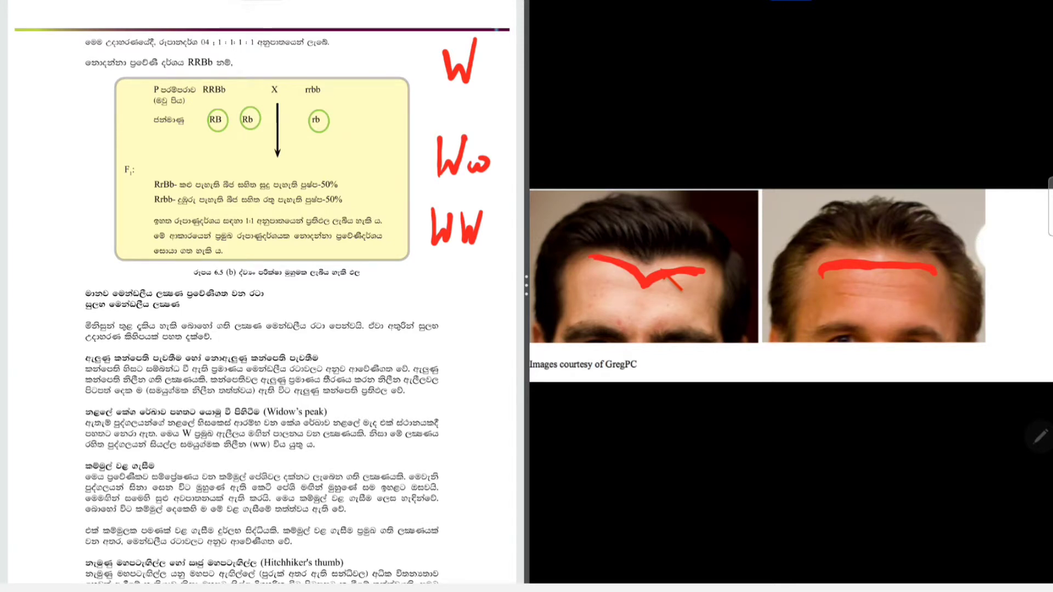
pyautogui.moveTo(959, 210); pyautogui.dragTo(1017, 214)
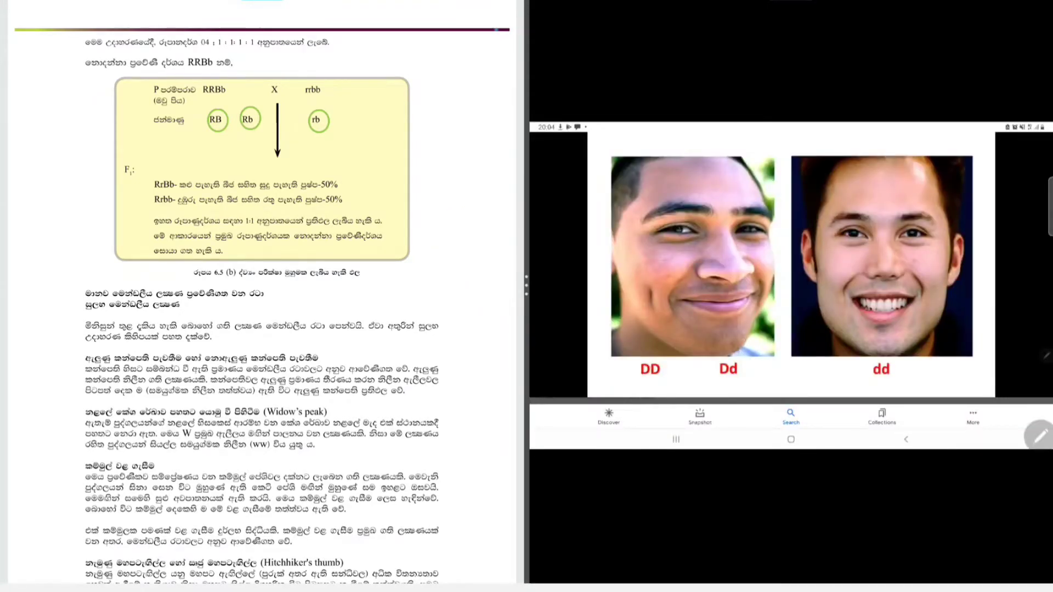
# Number the dimples heading 3, circle the left cheek dimple, and underline DD, Dd and dd
pyautogui.moveTo(57, 457); pyautogui.dragTo(57, 481)
pyautogui.moveTo(638, 280); pyautogui.dragTo(625, 312)
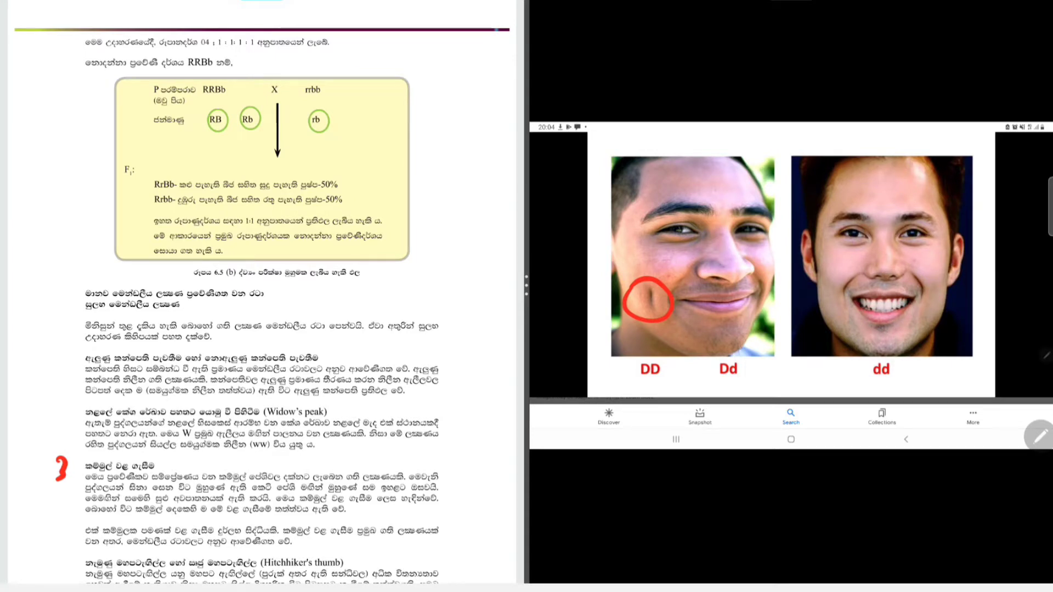
pyautogui.moveTo(669, 380); pyautogui.dragTo(631, 382)
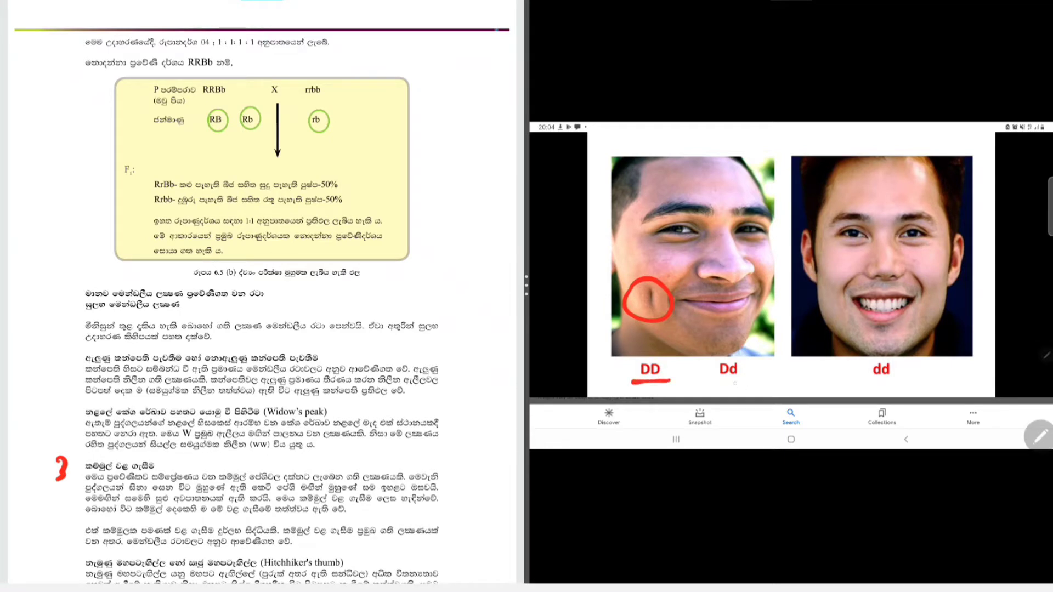
pyautogui.moveTo(749, 380); pyautogui.dragTo(706, 383)
pyautogui.moveTo(862, 383); pyautogui.dragTo(914, 382)
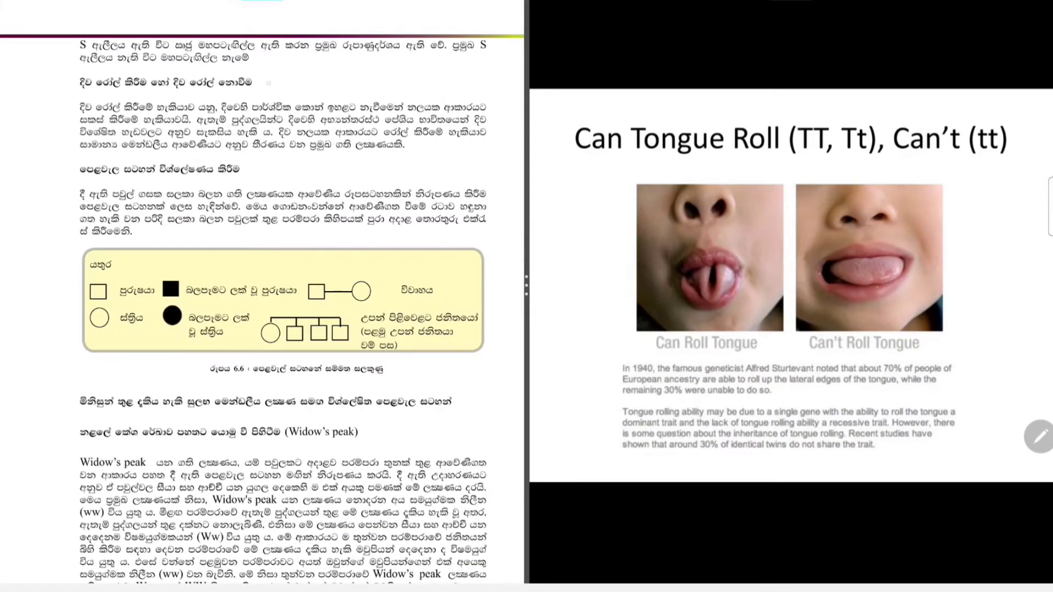
# Underline the tongue-rolling heading, mark the rolling-tongue photo, and write 2 beside the non-rolling one
pyautogui.moveTo(254, 85); pyautogui.dragTo(74, 93)
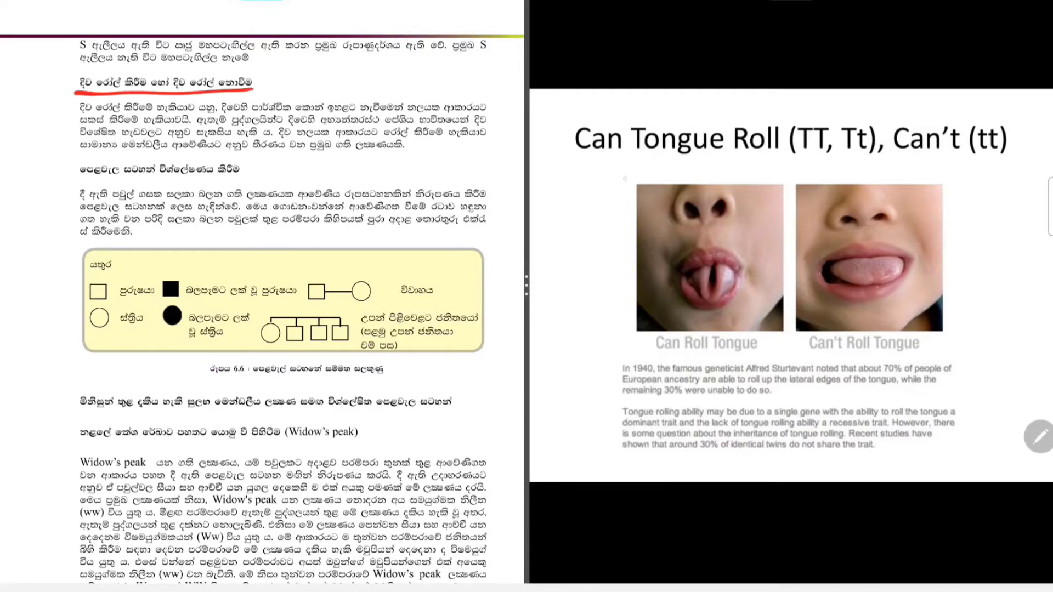
pyautogui.moveTo(614, 175); pyautogui.dragTo(617, 193)
pyautogui.moveTo(957, 177); pyautogui.dragTo(973, 189)
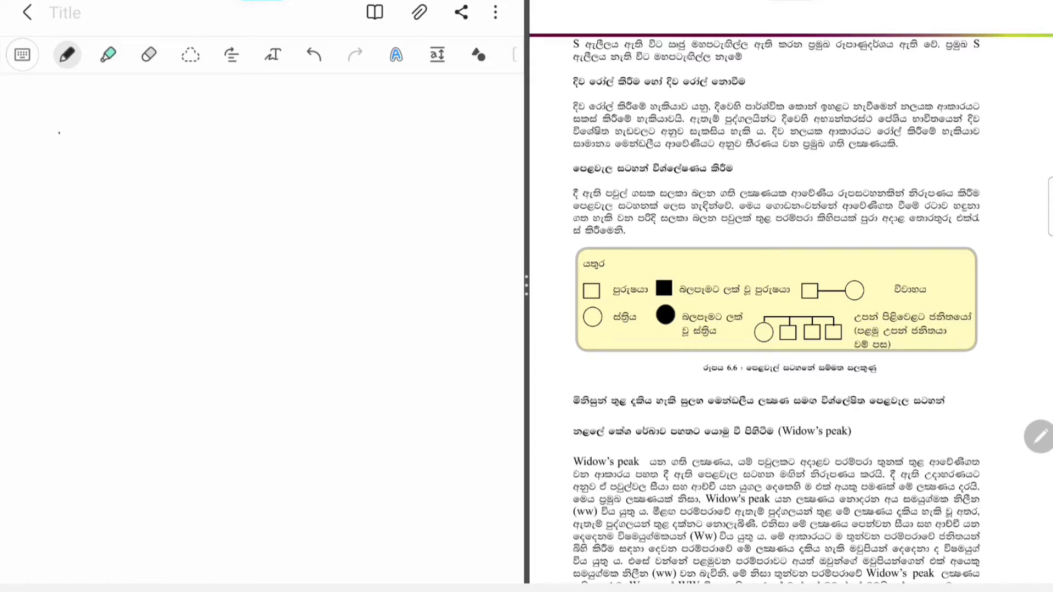
# Draw a plain square and circle, then a hatched square for an affected male
pyautogui.moveTo(59, 133)
pyautogui.mouseDown()
pyautogui.moveTo(59, 106)
pyautogui.moveTo(89, 108)
pyautogui.moveTo(61, 133)
pyautogui.moveTo(60, 107)
pyautogui.moveTo(57, 120)
pyautogui.mouseUp()
pyautogui.moveTo(157, 119)
pyautogui.mouseDown()
pyautogui.moveTo(176, 130)
pyautogui.moveTo(158, 115)
pyautogui.mouseUp()
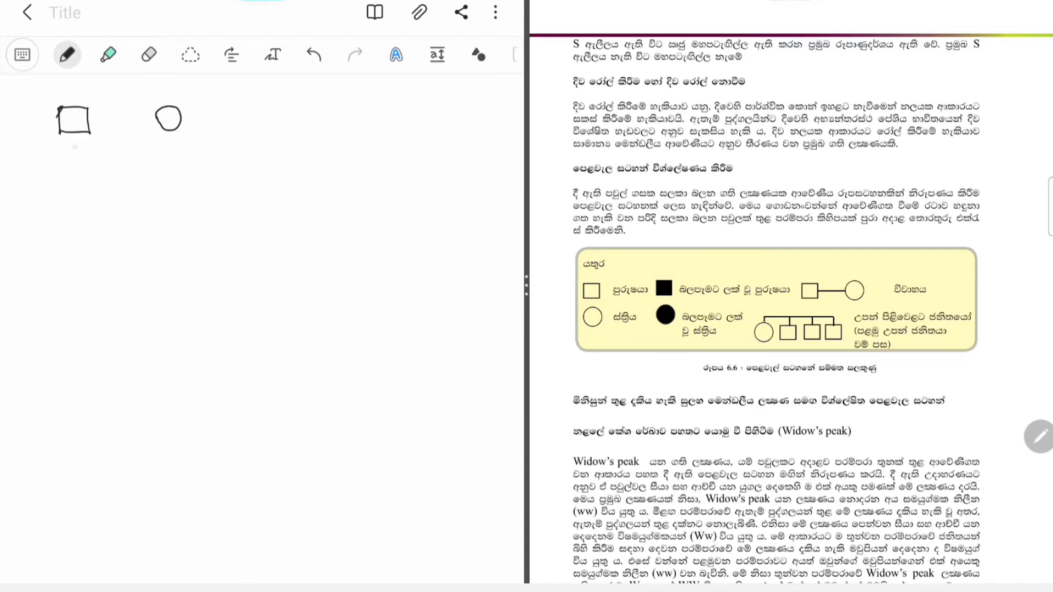
pyautogui.moveTo(92, 158)
pyautogui.mouseDown()
pyautogui.moveTo(60, 159)
pyautogui.moveTo(59, 189)
pyautogui.moveTo(59, 160)
pyautogui.moveTo(78, 160)
pyautogui.mouseUp()
pyautogui.moveTo(61, 185)
pyautogui.mouseDown()
pyautogui.moveTo(84, 164)
pyautogui.moveTo(90, 174)
pyautogui.mouseUp()
pyautogui.moveTo(81, 195); pyautogui.dragTo(91, 167)
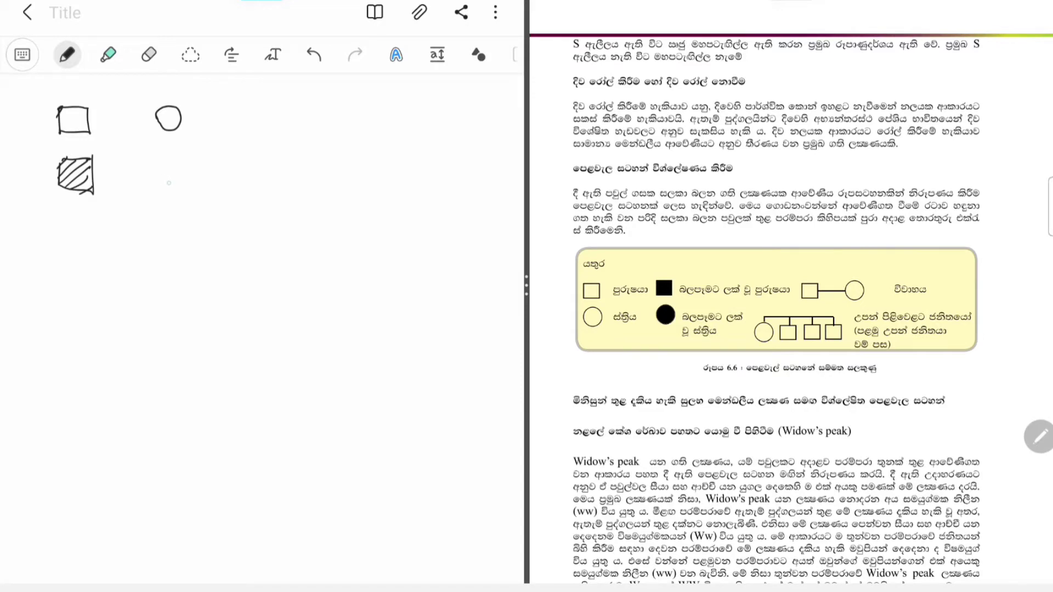
# Add a hatched circle for an affected female and begin a square for a new pedigree
pyautogui.moveTo(171, 187)
pyautogui.mouseDown()
pyautogui.moveTo(156, 155)
pyautogui.moveTo(143, 180)
pyautogui.moveTo(151, 186)
pyautogui.mouseUp()
pyautogui.moveTo(178, 180); pyautogui.dragTo(167, 185)
pyautogui.moveTo(307, 140)
pyautogui.mouseDown()
pyautogui.moveTo(300, 116)
pyautogui.moveTo(328, 115)
pyautogui.moveTo(308, 141)
pyautogui.mouseUp()
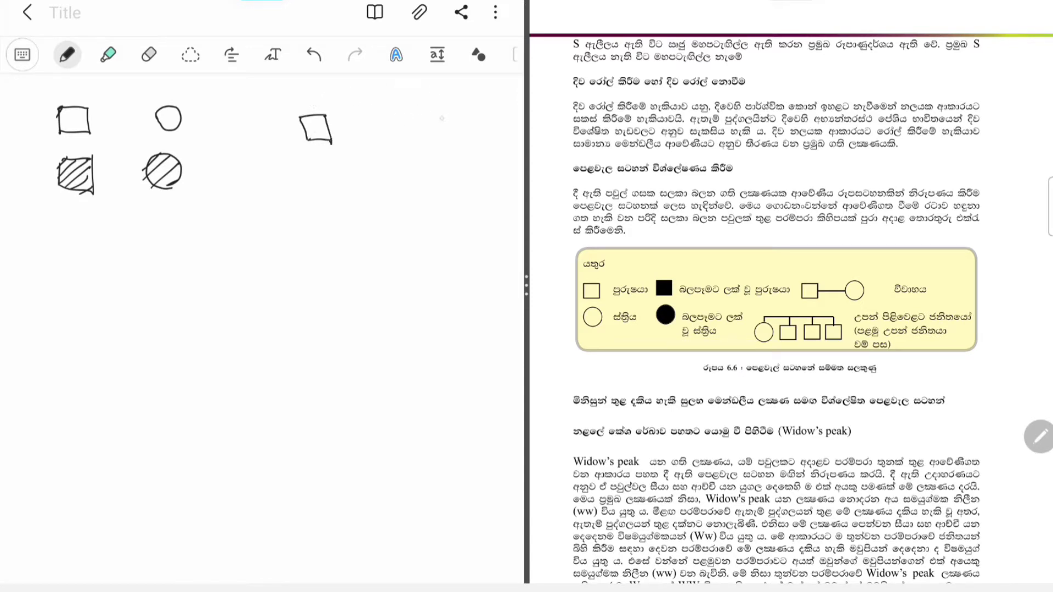
# Draw a circle beside the square, join them as a couple, and drop a descent line
pyautogui.moveTo(410, 116)
pyautogui.mouseDown()
pyautogui.moveTo(395, 131)
pyautogui.moveTo(409, 117)
pyautogui.mouseUp()
pyautogui.moveTo(331, 126); pyautogui.dragTo(397, 124)
pyautogui.moveTo(368, 125)
pyautogui.mouseDown()
pyautogui.moveTo(374, 183)
pyautogui.moveTo(426, 180)
pyautogui.mouseUp()
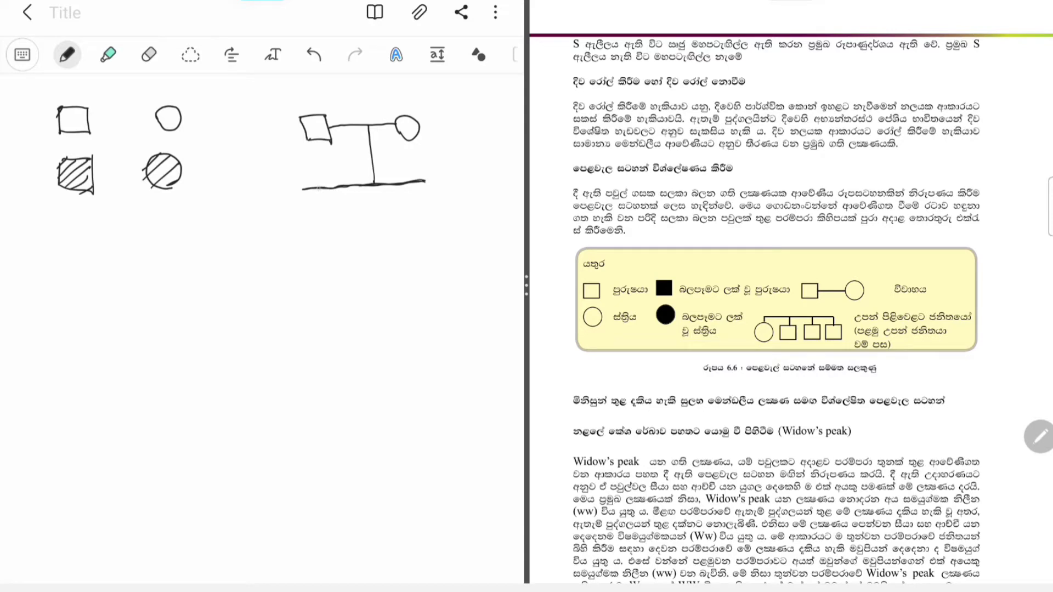
# Connect children to an extended sibling line and number the middle child 2
pyautogui.moveTo(318, 188)
pyautogui.mouseDown()
pyautogui.moveTo(319, 201)
pyautogui.moveTo(363, 204)
pyautogui.moveTo(351, 204)
pyautogui.moveTo(383, 220)
pyautogui.mouseUp()
pyautogui.moveTo(375, 197)
pyautogui.mouseDown()
pyautogui.moveTo(377, 206)
pyautogui.moveTo(411, 202)
pyautogui.moveTo(397, 221)
pyautogui.mouseUp()
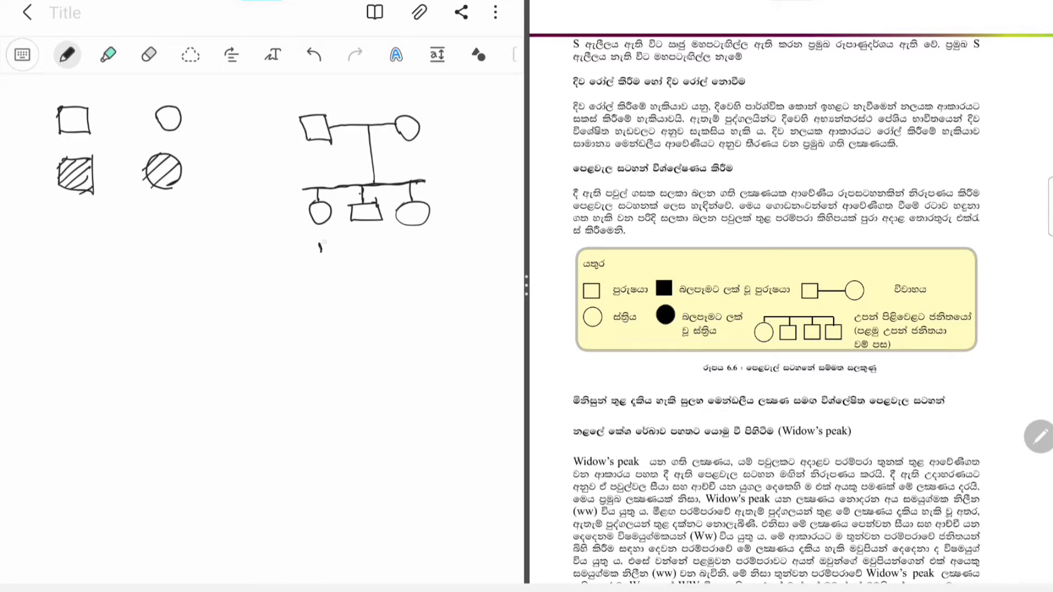
pyautogui.moveTo(362, 235)
pyautogui.mouseDown()
pyautogui.moveTo(366, 246)
pyautogui.moveTo(410, 247)
pyautogui.mouseUp()
pyautogui.moveTo(424, 181); pyautogui.dragTo(512, 178)
pyautogui.moveTo(449, 210)
pyautogui.mouseDown()
pyautogui.moveTo(488, 209)
pyautogui.moveTo(449, 209)
pyautogui.moveTo(463, 229)
pyautogui.moveTo(444, 215)
pyautogui.moveTo(491, 206)
pyautogui.moveTo(480, 217)
pyautogui.mouseUp()
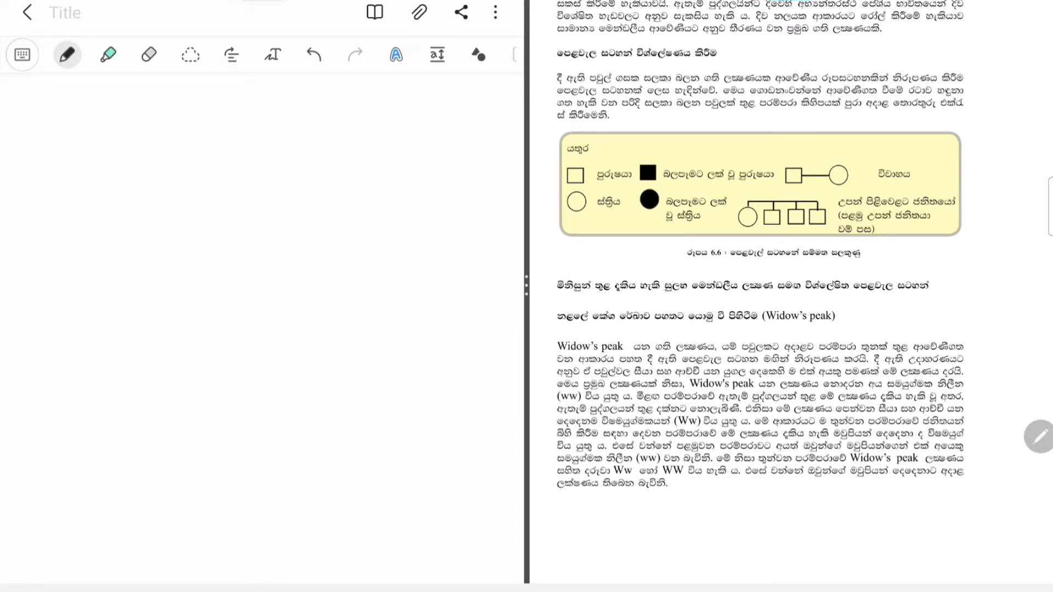
# Write the label '1)' for the first question
pyautogui.moveTo(29, 105)
pyautogui.mouseDown()
pyautogui.moveTo(30, 120)
pyautogui.moveTo(121, 159)
pyautogui.moveTo(166, 100)
pyautogui.mouseUp()
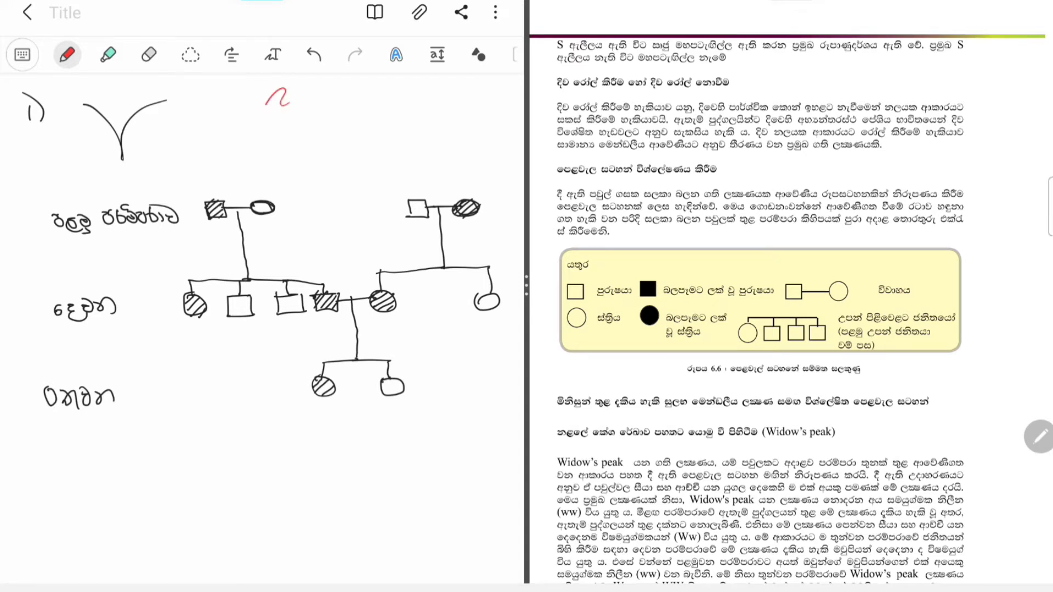
# Write W, Ww, WW and ww in red at the top of the page
pyautogui.moveTo(241, 99)
pyautogui.mouseDown()
pyautogui.moveTo(266, 97)
pyautogui.moveTo(250, 125)
pyautogui.moveTo(252, 91)
pyautogui.mouseUp()
pyautogui.moveTo(310, 90)
pyautogui.mouseDown()
pyautogui.moveTo(318, 121)
pyautogui.moveTo(321, 86)
pyautogui.moveTo(330, 118)
pyautogui.moveTo(341, 100)
pyautogui.mouseUp()
pyautogui.moveTo(310, 138)
pyautogui.mouseDown()
pyautogui.moveTo(323, 152)
pyautogui.moveTo(333, 133)
pyautogui.moveTo(343, 159)
pyautogui.moveTo(348, 137)
pyautogui.mouseUp()
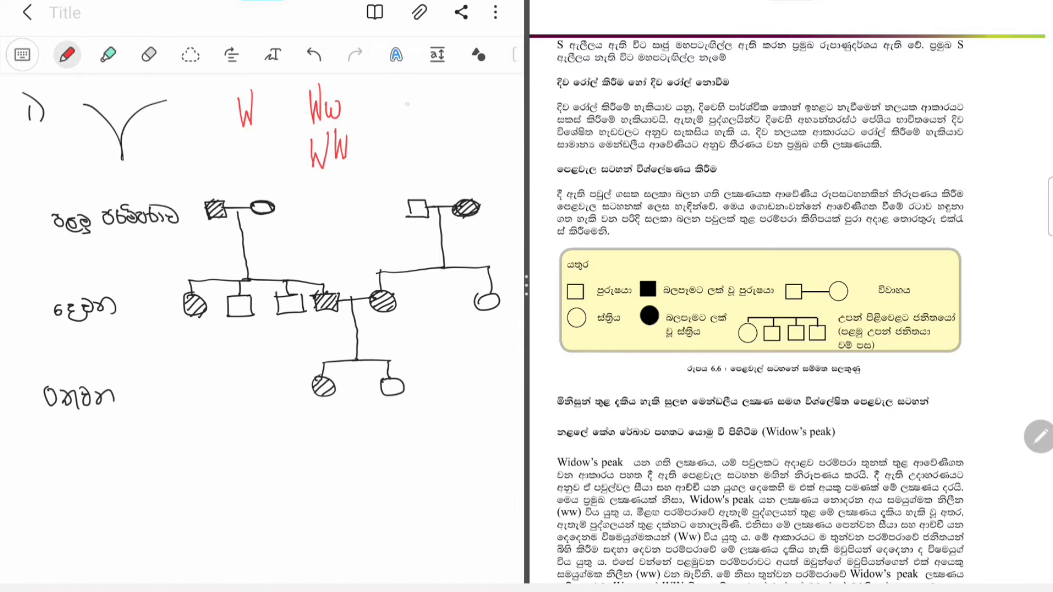
pyautogui.moveTo(404, 102)
pyautogui.mouseDown()
pyautogui.moveTo(441, 109)
pyautogui.moveTo(453, 96)
pyautogui.mouseUp()
# Label each unaffected pedigree member ww and box the dominant genotypes Ww and WW
pyautogui.moveTo(483, 304); pyautogui.dragTo(489, 307)
pyautogui.moveTo(252, 223)
pyautogui.mouseDown()
pyautogui.moveTo(280, 233)
pyautogui.moveTo(284, 221)
pyautogui.mouseUp()
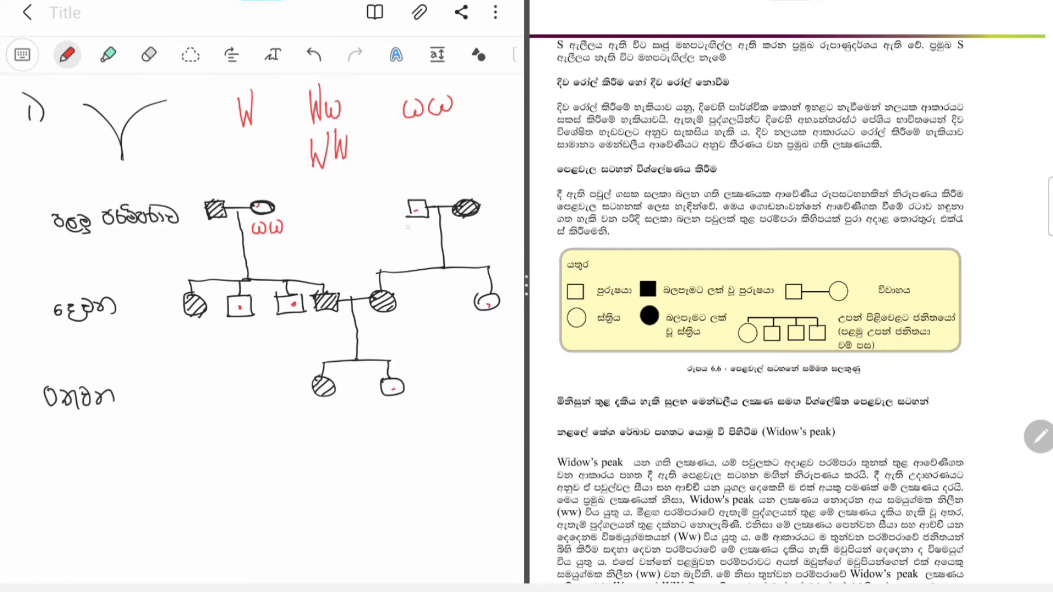
pyautogui.moveTo(401, 225)
pyautogui.mouseDown()
pyautogui.moveTo(415, 236)
pyautogui.moveTo(431, 217)
pyautogui.mouseUp()
pyautogui.moveTo(470, 326); pyautogui.dragTo(503, 323)
pyautogui.moveTo(385, 410); pyautogui.dragTo(411, 418)
pyautogui.moveTo(412, 419); pyautogui.dragTo(418, 401)
pyautogui.moveTo(284, 323)
pyautogui.mouseDown()
pyautogui.moveTo(293, 334)
pyautogui.moveTo(304, 321)
pyautogui.moveTo(233, 345)
pyautogui.moveTo(225, 331)
pyautogui.mouseUp()
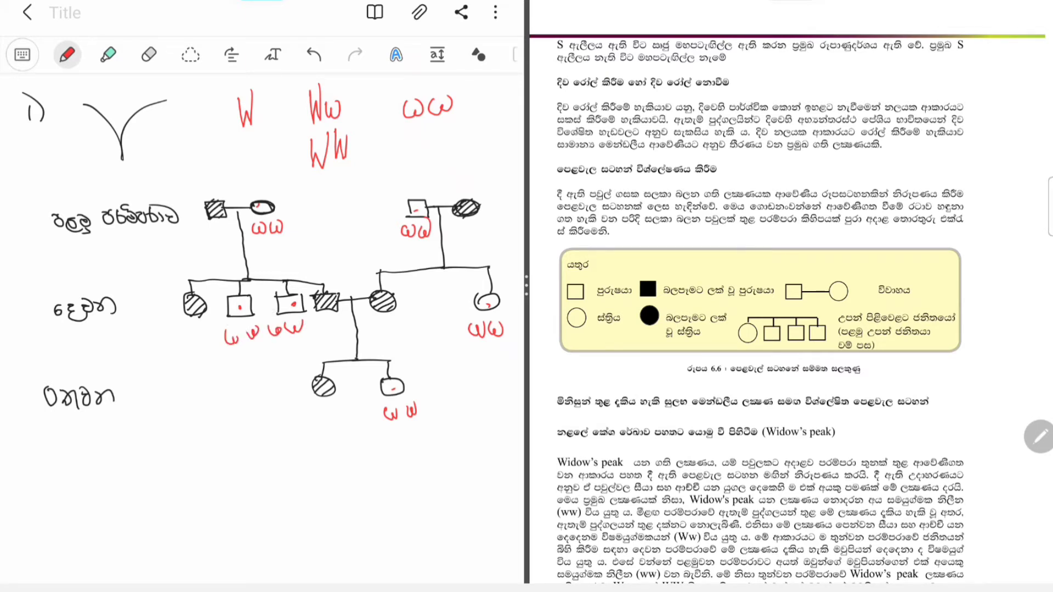
pyautogui.moveTo(358, 124)
pyautogui.mouseDown()
pyautogui.moveTo(303, 132)
pyautogui.moveTo(321, 180)
pyautogui.moveTo(359, 127)
pyautogui.moveTo(303, 80)
pyautogui.moveTo(362, 126)
pyautogui.mouseUp()
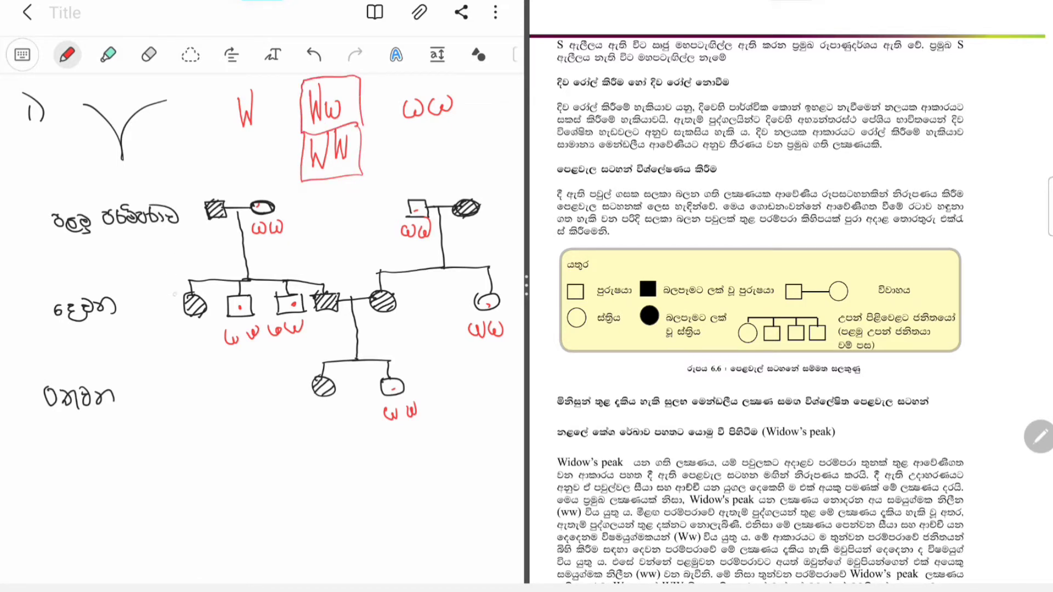
# Flag the affected daughter and son with red arrows and label them Ww
pyautogui.moveTo(154, 307); pyautogui.dragTo(175, 303)
pyautogui.moveTo(178, 329)
pyautogui.mouseDown()
pyautogui.moveTo(187, 351)
pyautogui.moveTo(192, 335)
pyautogui.mouseUp()
pyautogui.moveTo(199, 335); pyautogui.dragTo(210, 332)
pyautogui.moveTo(327, 273); pyautogui.dragTo(338, 299)
pyautogui.moveTo(332, 318); pyautogui.dragTo(345, 319)
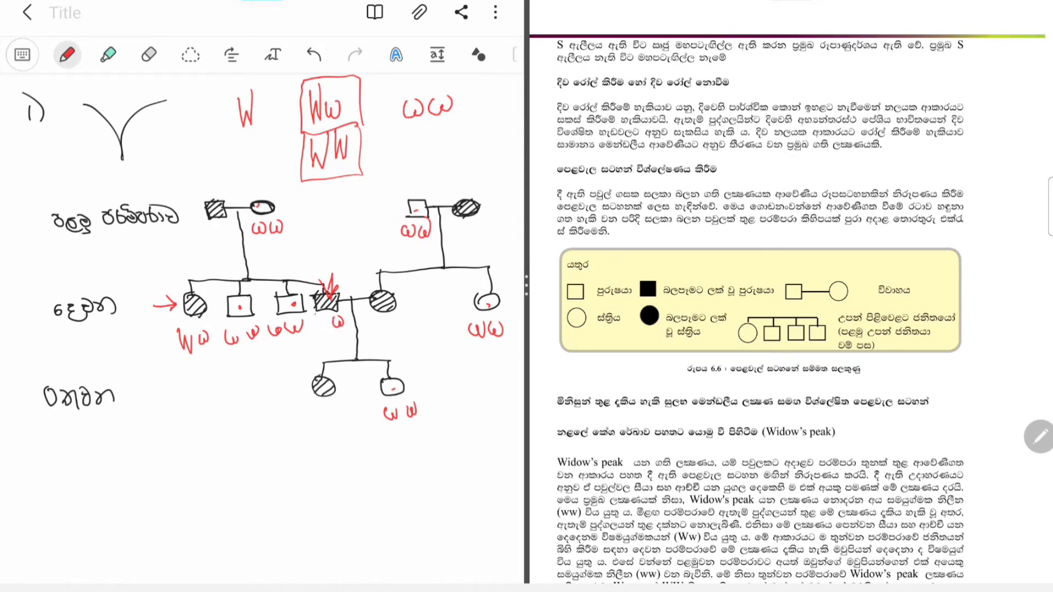
pyautogui.moveTo(315, 315); pyautogui.dragTo(328, 314)
pyautogui.hotkey('ctrl', 'z')
# Label the affected grandfather Ww, underline the supporting ww labels, and arrow the right grandmother
pyautogui.moveTo(242, 170); pyautogui.dragTo(223, 196)
pyautogui.moveTo(196, 227); pyautogui.dragTo(208, 226)
pyautogui.moveTo(257, 246); pyautogui.dragTo(295, 240)
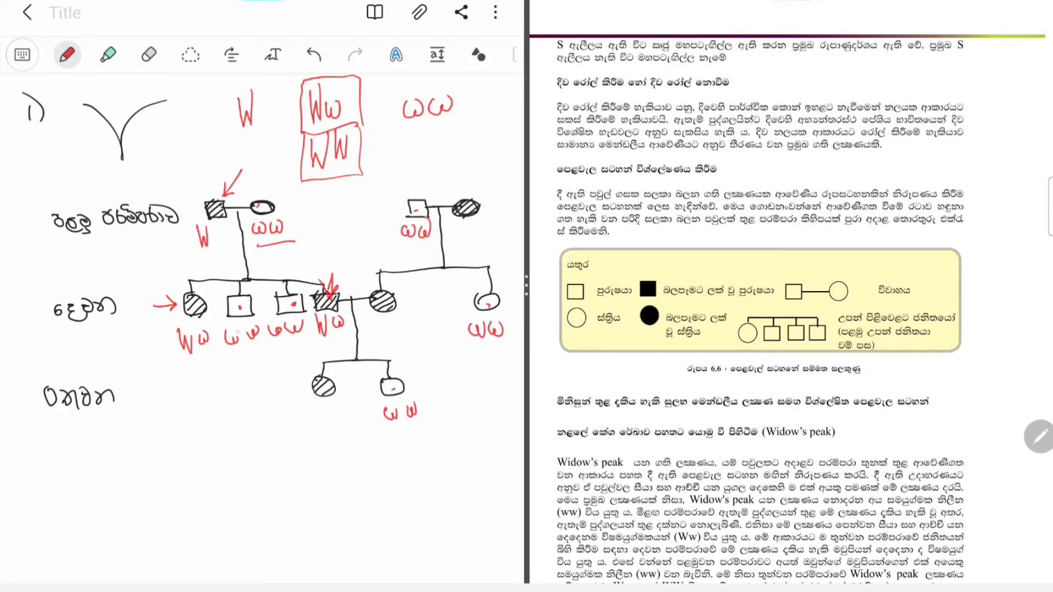
pyautogui.moveTo(223, 348); pyautogui.dragTo(246, 345)
pyautogui.moveTo(213, 232)
pyautogui.mouseDown()
pyautogui.moveTo(219, 245)
pyautogui.moveTo(226, 230)
pyautogui.mouseUp()
pyautogui.moveTo(493, 170); pyautogui.dragTo(480, 200)
# Label the remaining affected members Ww and link the ww daughter to her affected mother
pyautogui.moveTo(510, 337); pyautogui.dragTo(465, 346)
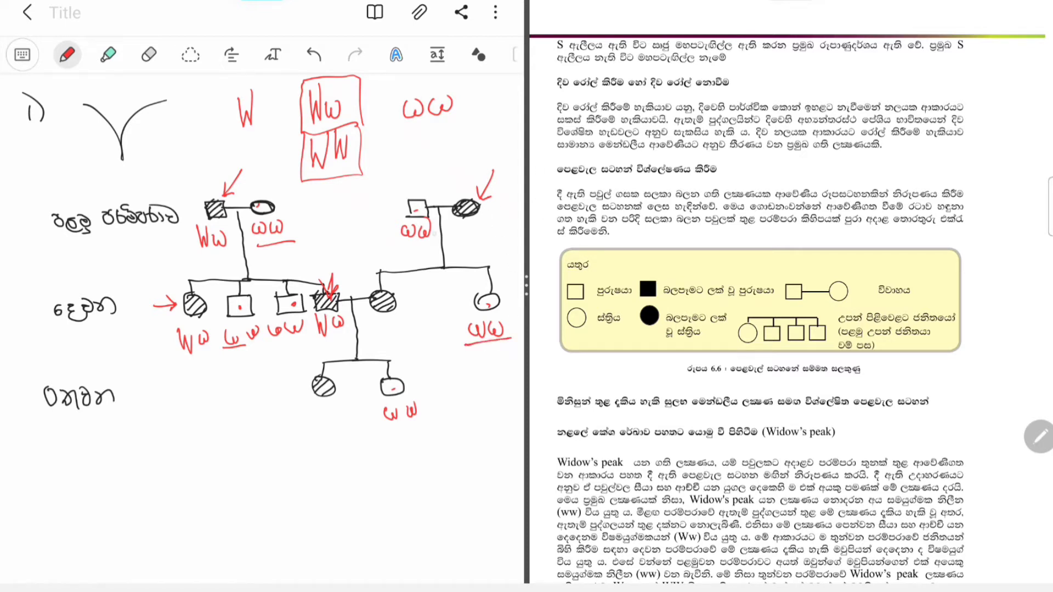
pyautogui.moveTo(425, 240)
pyautogui.mouseDown()
pyautogui.moveTo(461, 301)
pyautogui.moveTo(464, 288)
pyautogui.mouseUp()
pyautogui.moveTo(507, 328)
pyautogui.mouseDown()
pyautogui.moveTo(520, 275)
pyautogui.moveTo(473, 226)
pyautogui.moveTo(482, 217)
pyautogui.moveTo(495, 234)
pyautogui.moveTo(501, 216)
pyautogui.moveTo(516, 224)
pyautogui.mouseUp()
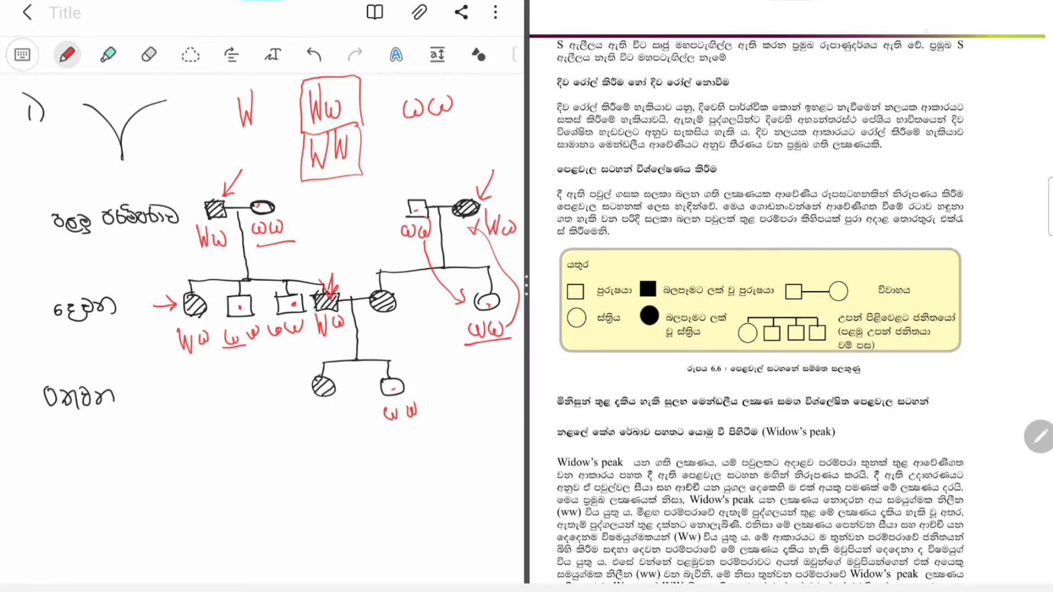
pyautogui.moveTo(464, 376)
pyautogui.mouseDown()
pyautogui.moveTo(395, 321)
pyautogui.moveTo(411, 315)
pyautogui.mouseUp()
pyautogui.moveTo(369, 316); pyautogui.dragTo(401, 305)
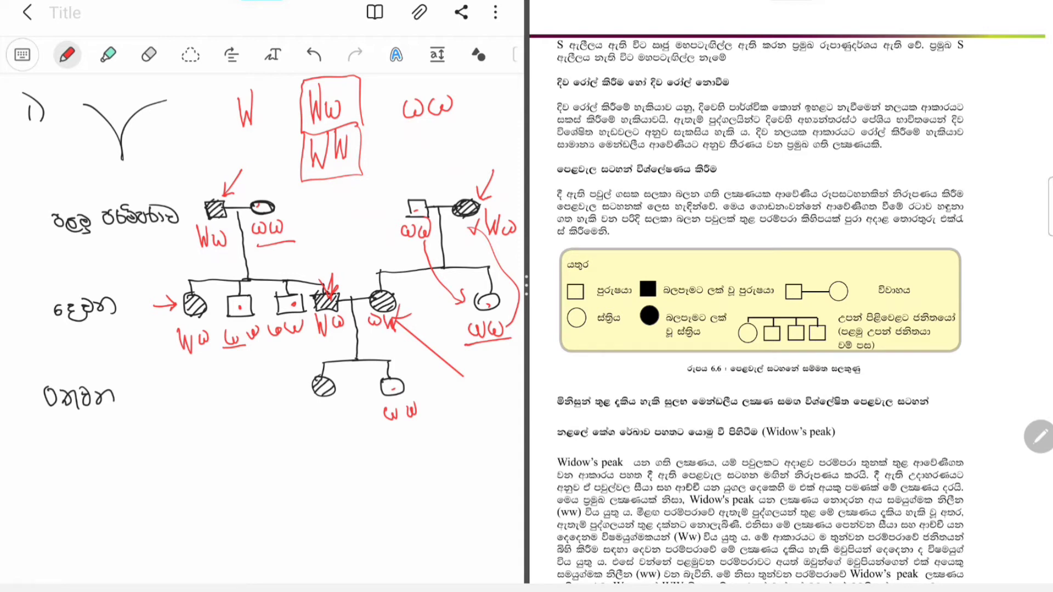
# List the affected granddaughter's possible genotypes, then box her Ww and point an arrow at it
pyautogui.moveTo(273, 391)
pyautogui.mouseDown()
pyautogui.moveTo(299, 390)
pyautogui.moveTo(291, 399)
pyautogui.mouseUp()
pyautogui.moveTo(311, 397)
pyautogui.mouseDown()
pyautogui.moveTo(324, 399)
pyautogui.moveTo(333, 425)
pyautogui.moveTo(341, 413)
pyautogui.moveTo(321, 464)
pyautogui.moveTo(328, 441)
pyautogui.moveTo(347, 464)
pyautogui.moveTo(350, 431)
pyautogui.mouseUp()
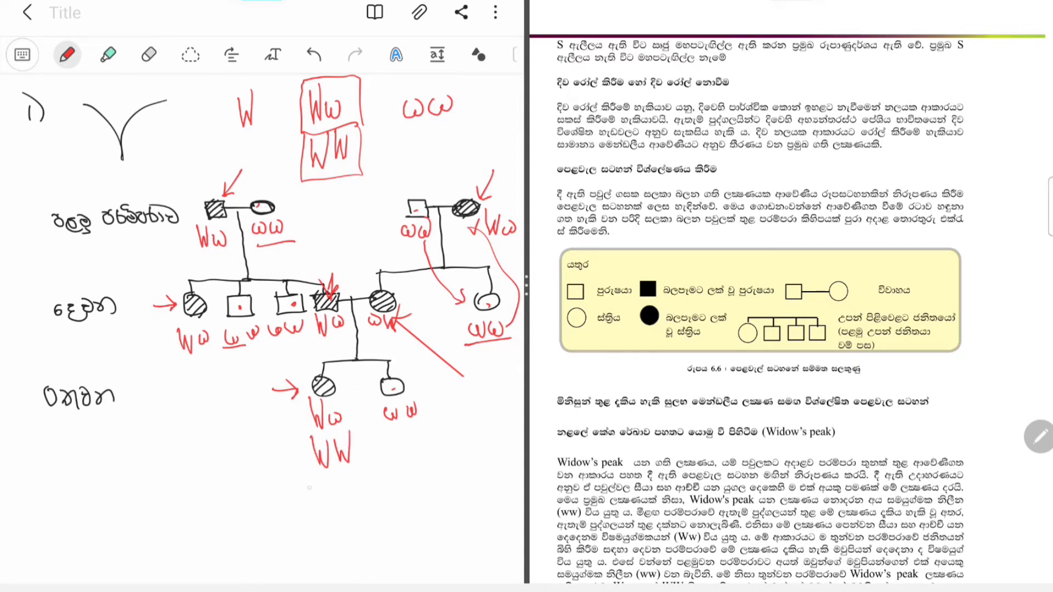
pyautogui.moveTo(311, 489)
pyautogui.mouseDown()
pyautogui.moveTo(327, 487)
pyautogui.moveTo(339, 507)
pyautogui.moveTo(350, 476)
pyautogui.mouseUp()
pyautogui.moveTo(334, 356)
pyautogui.mouseDown()
pyautogui.moveTo(346, 397)
pyautogui.moveTo(299, 371)
pyautogui.mouseUp()
pyautogui.moveTo(352, 397); pyautogui.dragTo(300, 372)
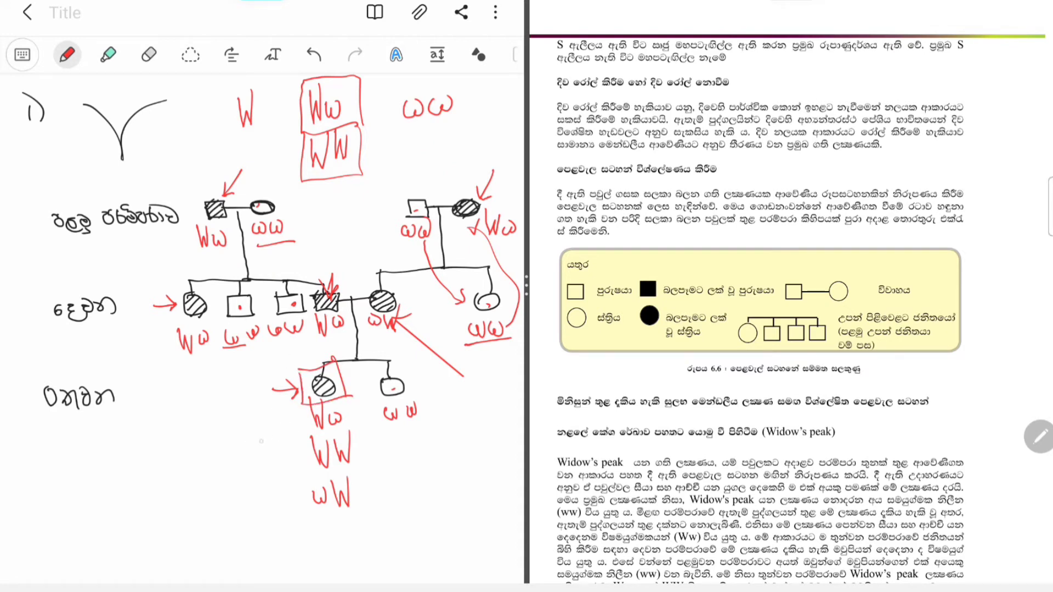
pyautogui.moveTo(259, 440)
pyautogui.mouseDown()
pyautogui.moveTo(299, 415)
pyautogui.moveTo(289, 458)
pyautogui.mouseUp()
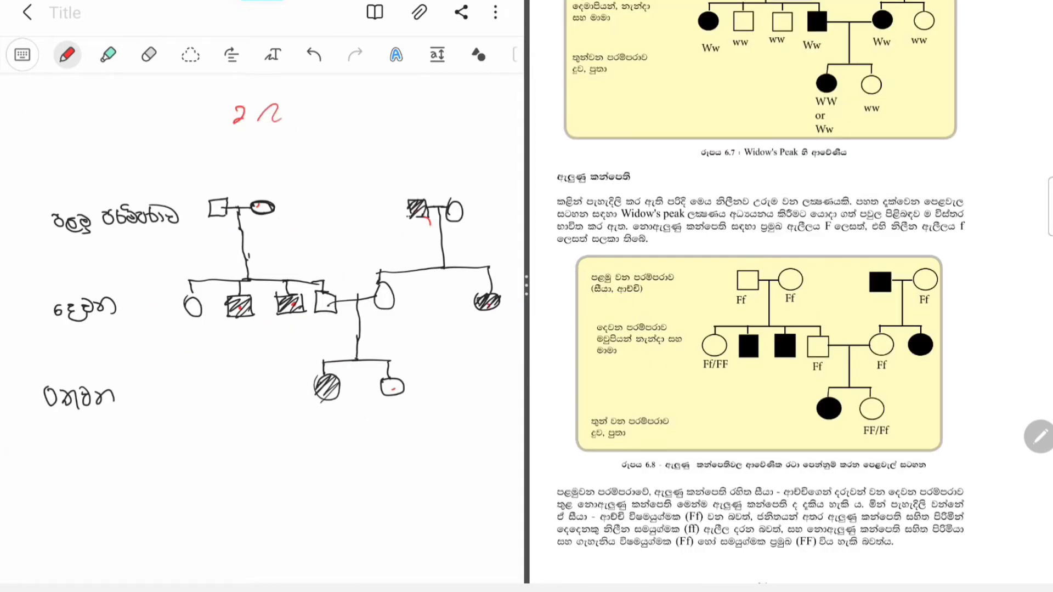
# Number the second question 2) and write the genotype options Ff, FF and ff beside it
pyautogui.moveTo(234, 99); pyautogui.dragTo(245, 133)
pyautogui.moveTo(301, 97); pyautogui.dragTo(299, 116)
pyautogui.moveTo(299, 97)
pyautogui.mouseDown()
pyautogui.moveTo(311, 94)
pyautogui.moveTo(308, 107)
pyautogui.moveTo(333, 89)
pyautogui.mouseUp()
pyautogui.moveTo(334, 102)
pyautogui.mouseDown()
pyautogui.moveTo(312, 104)
pyautogui.moveTo(334, 90)
pyautogui.moveTo(375, 93)
pyautogui.mouseUp()
pyautogui.moveTo(374, 94)
pyautogui.mouseDown()
pyautogui.moveTo(389, 90)
pyautogui.moveTo(383, 104)
pyautogui.mouseUp()
pyautogui.moveTo(404, 94)
pyautogui.mouseDown()
pyautogui.moveTo(403, 111)
pyautogui.moveTo(413, 86)
pyautogui.mouseUp()
pyautogui.moveTo(397, 101); pyautogui.dragTo(408, 99)
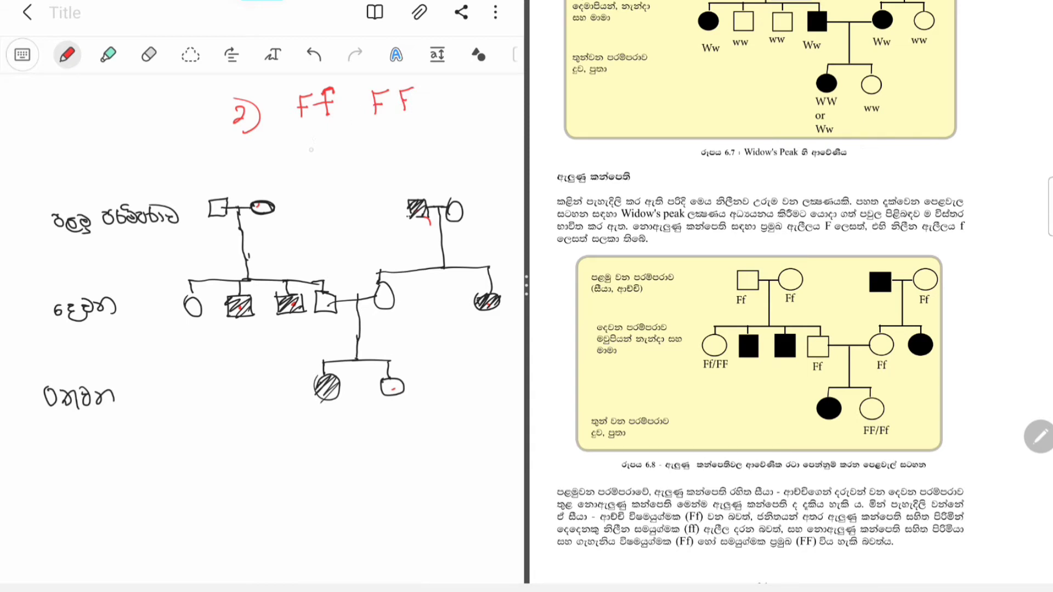
pyautogui.moveTo(310, 137)
pyautogui.mouseDown()
pyautogui.moveTo(305, 161)
pyautogui.moveTo(330, 135)
pyautogui.mouseUp()
pyautogui.moveTo(321, 147); pyautogui.dragTo(328, 144)
# Draw red arrows at each shaded square and circle in the second pedigree
pyautogui.moveTo(421, 166)
pyautogui.mouseDown()
pyautogui.moveTo(419, 195)
pyautogui.moveTo(427, 187)
pyautogui.mouseUp()
pyautogui.moveTo(526, 285); pyautogui.dragTo(497, 291)
pyautogui.moveTo(496, 280); pyautogui.dragTo(505, 289)
pyautogui.moveTo(265, 346)
pyautogui.mouseDown()
pyautogui.moveTo(283, 325)
pyautogui.moveTo(285, 336)
pyautogui.mouseUp()
pyautogui.moveTo(211, 350); pyautogui.dragTo(230, 329)
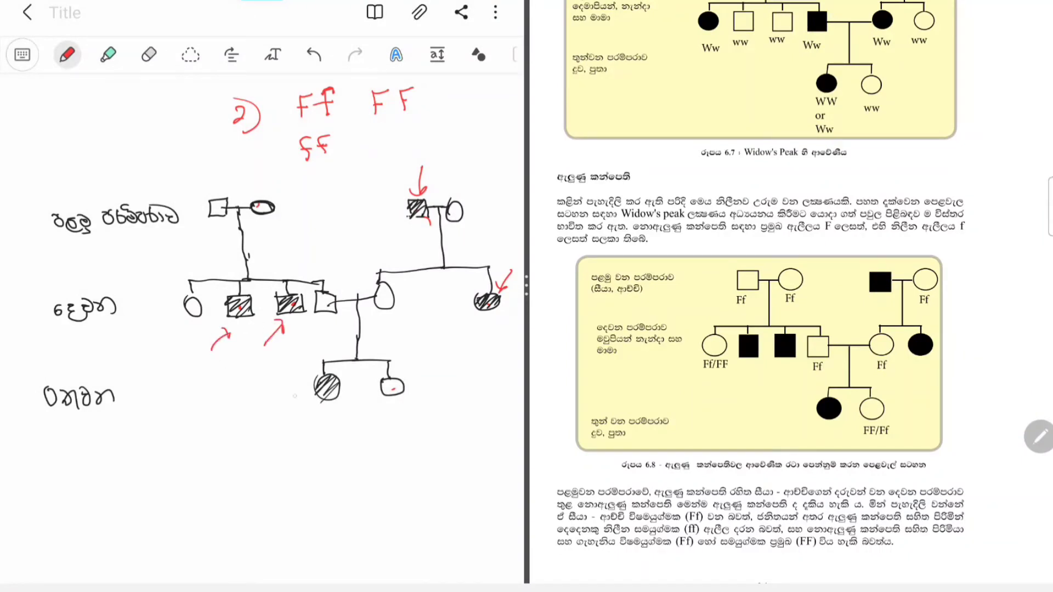
pyautogui.moveTo(302, 439); pyautogui.dragTo(318, 416)
# Clear the red arrows and write ff under every shaded member of the pedigree
pyautogui.click(314, 54)
pyautogui.click(314, 55)
pyautogui.click(313, 55)
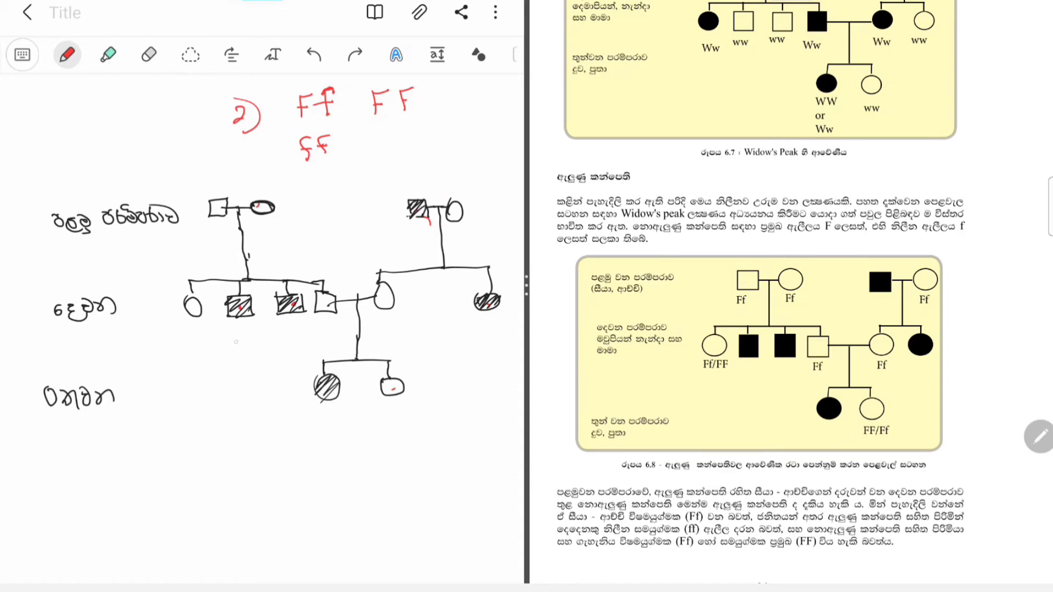
pyautogui.moveTo(242, 322)
pyautogui.mouseDown()
pyautogui.moveTo(235, 350)
pyautogui.moveTo(243, 338)
pyautogui.mouseUp()
pyautogui.moveTo(257, 324)
pyautogui.mouseDown()
pyautogui.moveTo(251, 348)
pyautogui.moveTo(257, 332)
pyautogui.moveTo(290, 348)
pyautogui.moveTo(289, 326)
pyautogui.mouseUp()
pyautogui.moveTo(278, 332)
pyautogui.mouseDown()
pyautogui.moveTo(296, 330)
pyautogui.moveTo(297, 346)
pyautogui.mouseUp()
pyautogui.moveTo(295, 337); pyautogui.dragTo(305, 335)
pyautogui.moveTo(326, 411); pyautogui.dragTo(320, 434)
pyautogui.moveTo(310, 426)
pyautogui.mouseDown()
pyautogui.moveTo(333, 435)
pyautogui.moveTo(340, 424)
pyautogui.mouseUp()
pyautogui.moveTo(409, 181)
pyautogui.mouseDown()
pyautogui.moveTo(409, 191)
pyautogui.moveTo(408, 182)
pyautogui.mouseUp()
pyautogui.moveTo(404, 181); pyautogui.dragTo(417, 188)
pyautogui.moveTo(415, 178); pyautogui.dragTo(424, 177)
pyautogui.moveTo(487, 316)
pyautogui.mouseDown()
pyautogui.moveTo(479, 347)
pyautogui.moveTo(487, 331)
pyautogui.mouseUp()
pyautogui.moveTo(498, 317)
pyautogui.mouseDown()
pyautogui.moveTo(492, 348)
pyautogui.moveTo(500, 330)
pyautogui.mouseUp()
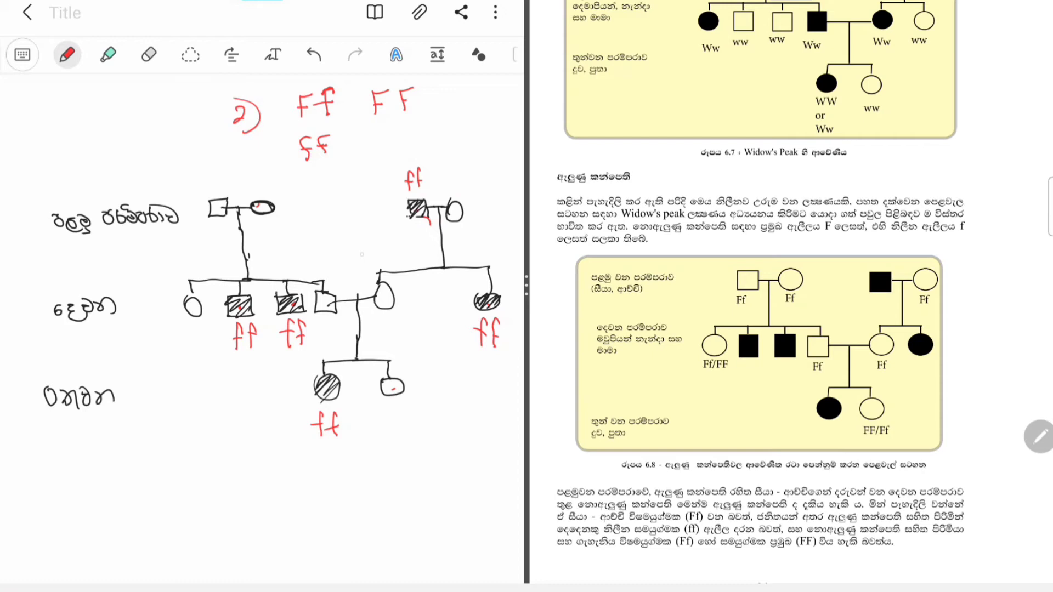
# Label the arrowed middle wife Ff, begin the grandmother's F, and arrow the shaded right daughter
pyautogui.moveTo(351, 241); pyautogui.dragTo(377, 280)
pyautogui.moveTo(377, 263); pyautogui.dragTo(379, 280)
pyautogui.moveTo(407, 211)
pyautogui.mouseDown()
pyautogui.moveTo(414, 217)
pyautogui.moveTo(391, 182)
pyautogui.mouseUp()
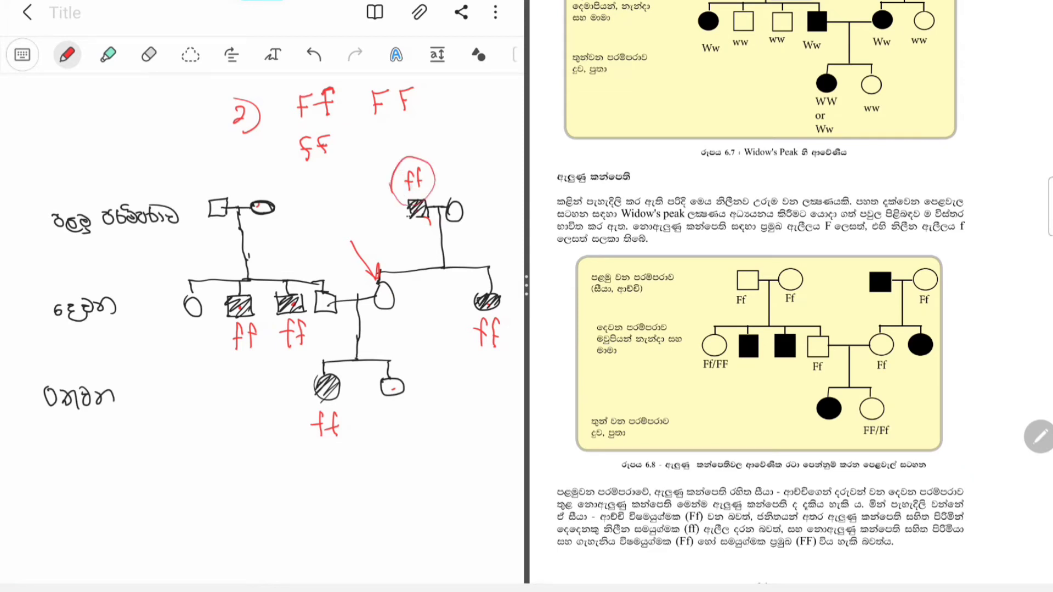
pyautogui.moveTo(395, 312)
pyautogui.mouseDown()
pyautogui.moveTo(390, 332)
pyautogui.moveTo(397, 322)
pyautogui.mouseUp()
pyautogui.moveTo(375, 309)
pyautogui.mouseDown()
pyautogui.moveTo(373, 332)
pyautogui.moveTo(385, 309)
pyautogui.mouseUp()
pyautogui.moveTo(370, 325); pyautogui.dragTo(383, 323)
pyautogui.moveTo(455, 188)
pyautogui.mouseDown()
pyautogui.moveTo(467, 168)
pyautogui.moveTo(465, 177)
pyautogui.mouseUp()
pyautogui.moveTo(444, 283); pyautogui.dragTo(462, 299)
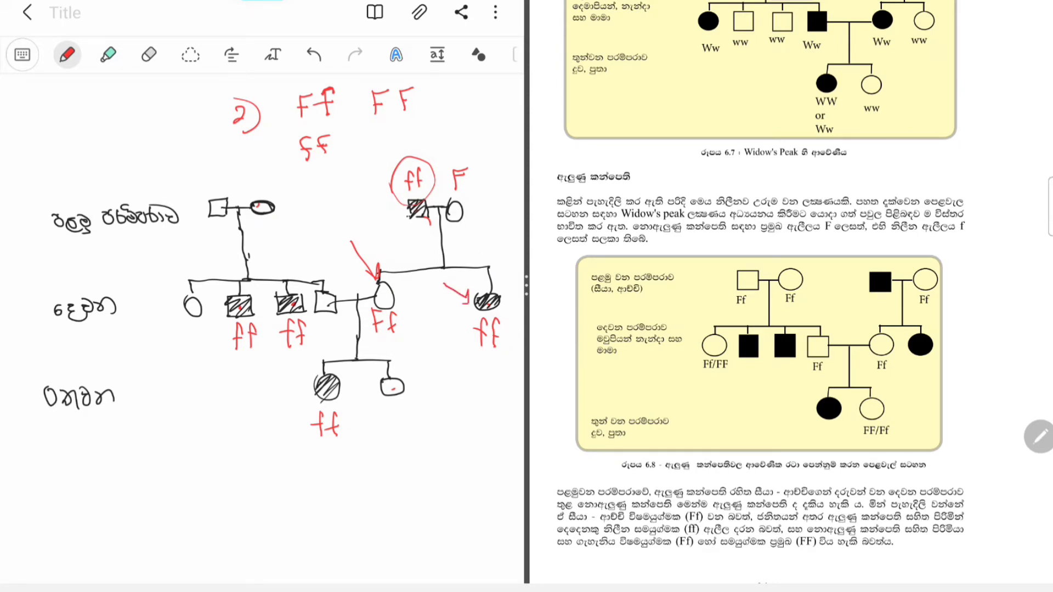
# Circle the right daughter's ff and complete the grandmother's Ff, undoing a stray stroke
pyautogui.moveTo(465, 296)
pyautogui.mouseDown()
pyautogui.moveTo(508, 285)
pyautogui.moveTo(483, 319)
pyautogui.moveTo(461, 308)
pyautogui.mouseUp()
pyautogui.moveTo(475, 190)
pyautogui.mouseDown()
pyautogui.moveTo(482, 171)
pyautogui.moveTo(481, 181)
pyautogui.mouseUp()
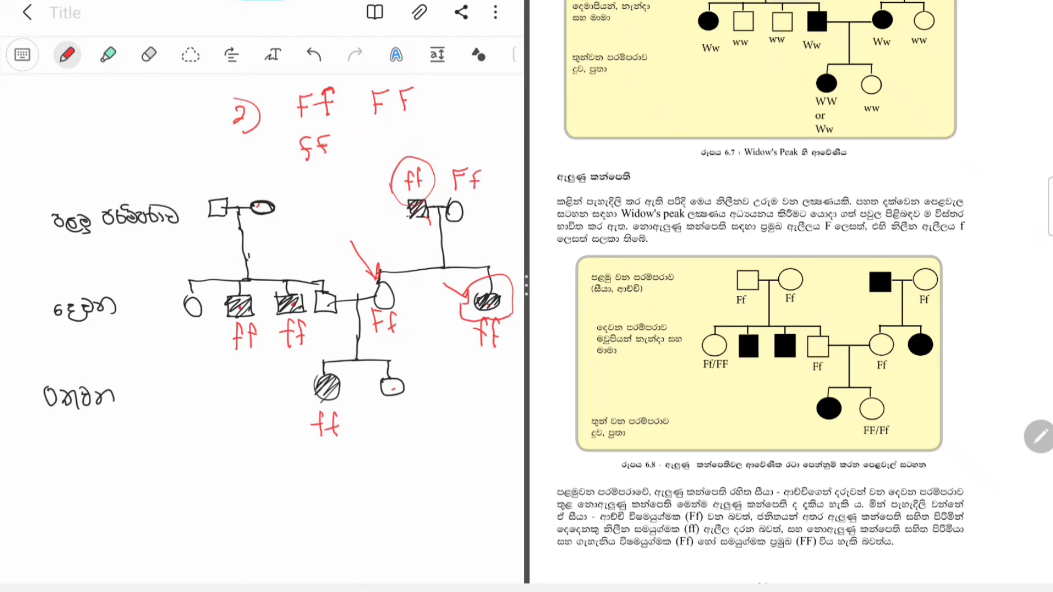
pyautogui.hotkey('ctrl', 'z')
# Arrow the left grandparents and first shaded son, and label both left grandparents Ff
pyautogui.moveTo(202, 173)
pyautogui.mouseDown()
pyautogui.moveTo(220, 196)
pyautogui.moveTo(221, 186)
pyautogui.mouseUp()
pyautogui.moveTo(325, 187); pyautogui.dragTo(286, 200)
pyautogui.moveTo(191, 333); pyautogui.dragTo(219, 318)
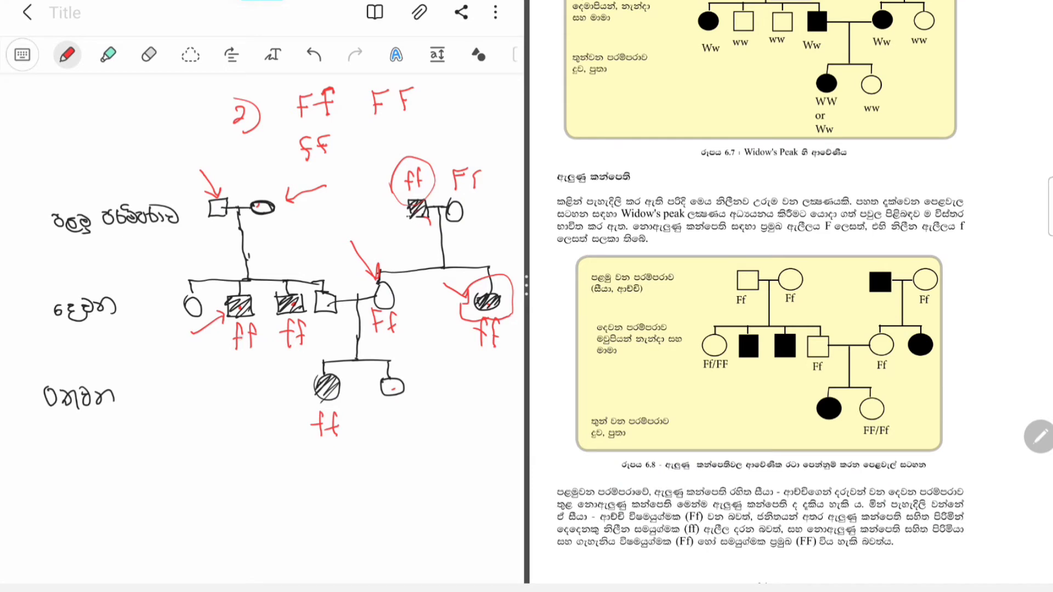
pyautogui.moveTo(245, 322)
pyautogui.mouseDown()
pyautogui.moveTo(248, 368)
pyautogui.moveTo(216, 365)
pyautogui.moveTo(286, 361)
pyautogui.mouseUp()
pyautogui.moveTo(223, 220)
pyautogui.mouseDown()
pyautogui.moveTo(219, 245)
pyautogui.moveTo(270, 239)
pyautogui.mouseUp()
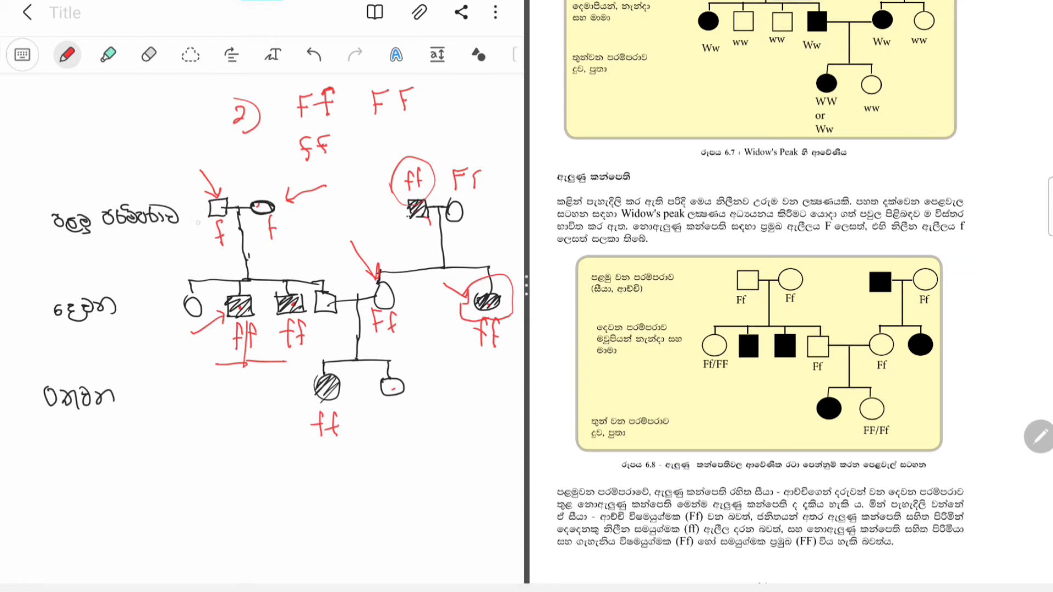
pyautogui.moveTo(196, 225); pyautogui.dragTo(214, 221)
pyautogui.moveTo(204, 224)
pyautogui.mouseDown()
pyautogui.moveTo(199, 247)
pyautogui.moveTo(265, 219)
pyautogui.moveTo(250, 247)
pyautogui.mouseUp()
pyautogui.moveTo(249, 239); pyautogui.dragTo(261, 236)
# Point an arrow at the unshaded second-generation man and label him Ff
pyautogui.moveTo(338, 211)
pyautogui.mouseDown()
pyautogui.moveTo(333, 285)
pyautogui.moveTo(343, 274)
pyautogui.mouseUp()
pyautogui.moveTo(324, 269); pyautogui.dragTo(332, 286)
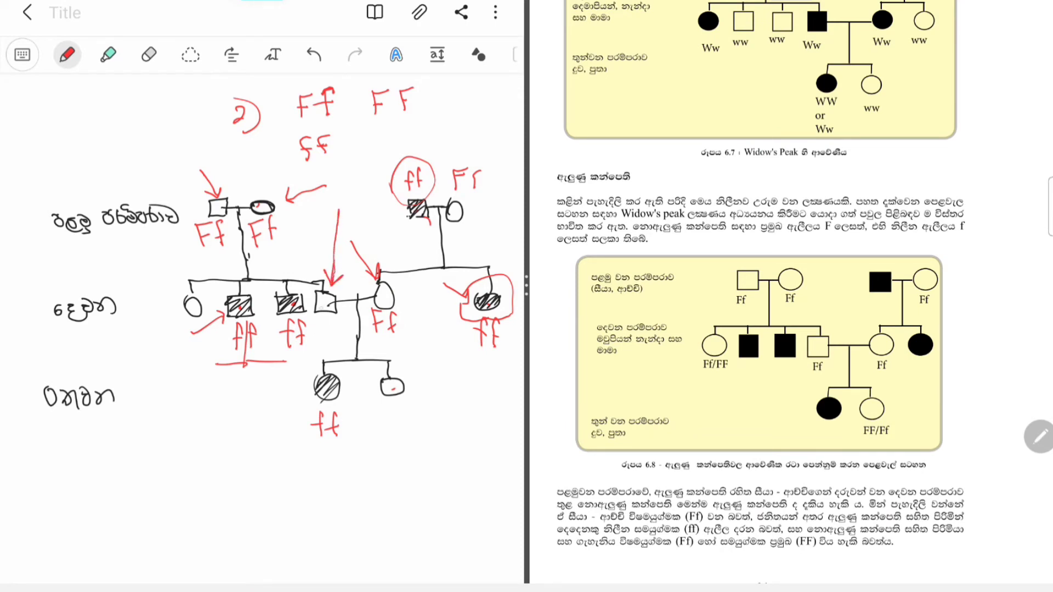
pyautogui.moveTo(318, 318); pyautogui.dragTo(323, 338)
pyautogui.moveTo(334, 317); pyautogui.dragTo(331, 337)
# Arrow the leftmost daughter and bottom-right grandchild and begin an F label under each
pyautogui.moveTo(154, 323); pyautogui.dragTo(176, 311)
pyautogui.moveTo(448, 410); pyautogui.dragTo(423, 390)
pyautogui.moveTo(177, 347)
pyautogui.mouseDown()
pyautogui.moveTo(176, 328)
pyautogui.moveTo(185, 334)
pyautogui.mouseUp()
pyautogui.moveTo(388, 433); pyautogui.dragTo(383, 409)
pyautogui.moveTo(384, 409); pyautogui.dragTo(393, 407)
pyautogui.moveTo(383, 418); pyautogui.dragTo(393, 414)
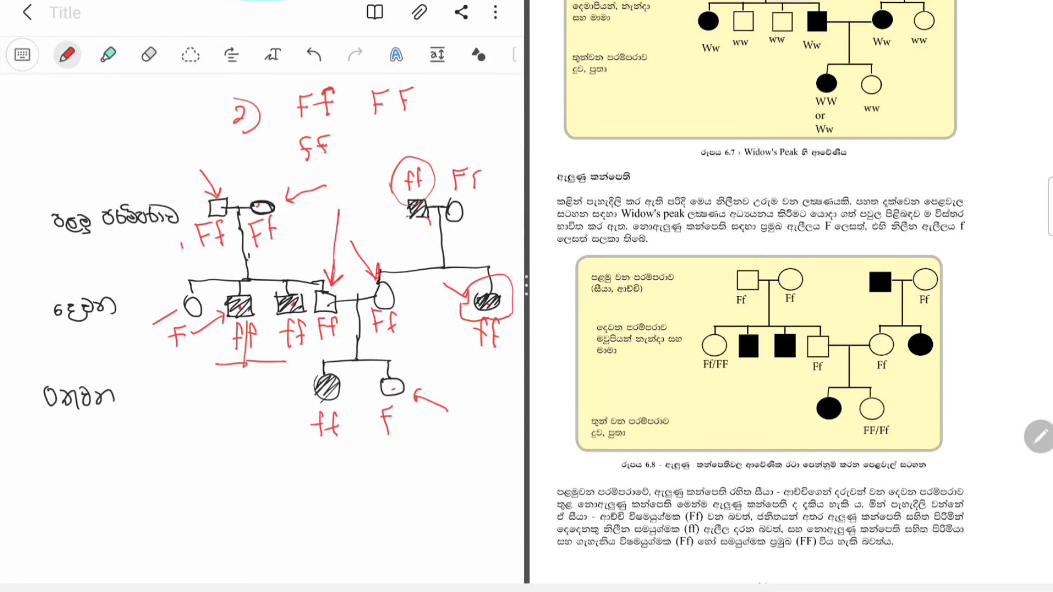
# Circle the left grandfather's and the middle couple's Ff labels
pyautogui.moveTo(182, 246)
pyautogui.mouseDown()
pyautogui.moveTo(203, 214)
pyautogui.moveTo(272, 215)
pyautogui.mouseUp()
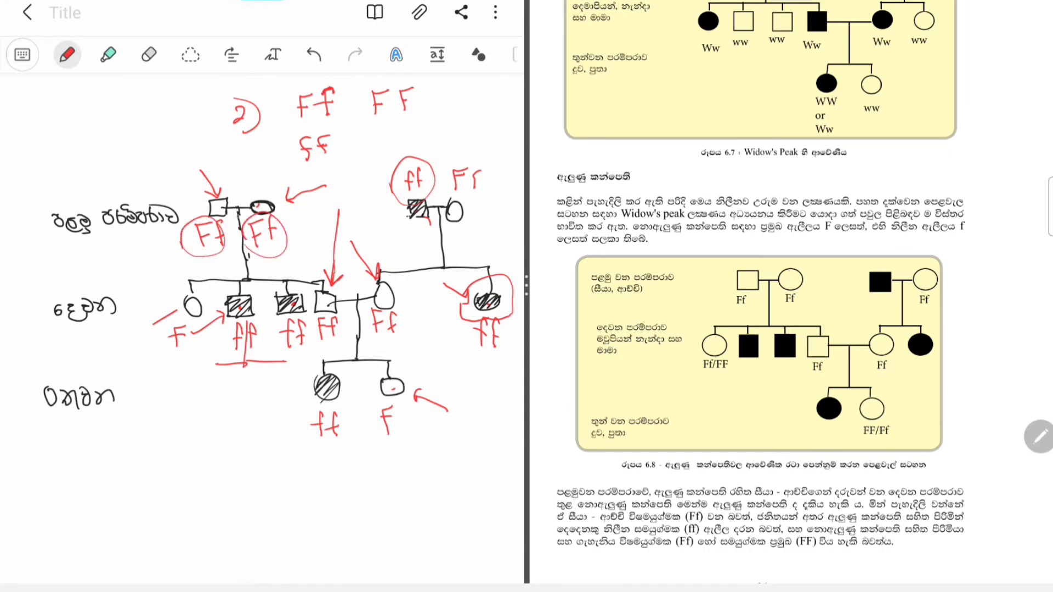
pyautogui.moveTo(318, 334); pyautogui.dragTo(313, 340)
pyautogui.moveTo(370, 317); pyautogui.dragTo(384, 346)
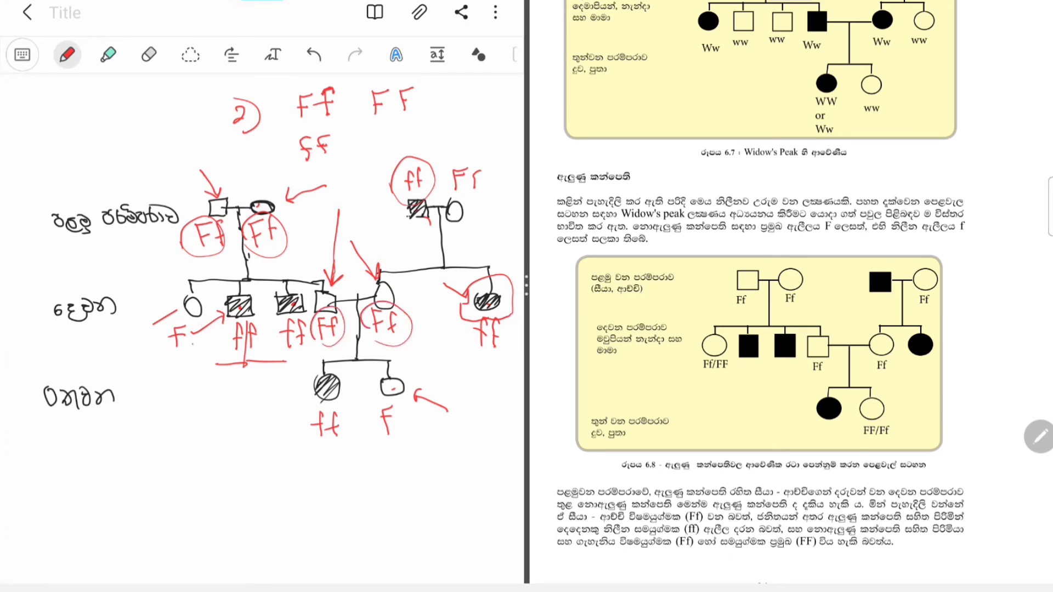
# Complete 'FF or Ff' under both the leftmost daughter and the bottom-right grandchild
pyautogui.moveTo(187, 344)
pyautogui.mouseDown()
pyautogui.moveTo(202, 320)
pyautogui.moveTo(200, 332)
pyautogui.mouseUp()
pyautogui.moveTo(407, 406); pyautogui.dragTo(404, 430)
pyautogui.moveTo(175, 368)
pyautogui.mouseDown()
pyautogui.moveTo(172, 388)
pyautogui.moveTo(191, 365)
pyautogui.moveTo(185, 375)
pyautogui.moveTo(207, 379)
pyautogui.mouseUp()
pyautogui.moveTo(188, 373); pyautogui.dragTo(199, 372)
pyautogui.moveTo(391, 448); pyautogui.dragTo(386, 477)
pyautogui.moveTo(384, 448)
pyautogui.mouseDown()
pyautogui.moveTo(394, 443)
pyautogui.moveTo(393, 460)
pyautogui.moveTo(410, 471)
pyautogui.moveTo(420, 448)
pyautogui.mouseUp()
pyautogui.moveTo(196, 355); pyautogui.dragTo(194, 380)
pyautogui.moveTo(193, 356)
pyautogui.mouseDown()
pyautogui.moveTo(207, 352)
pyautogui.moveTo(201, 368)
pyautogui.mouseUp()
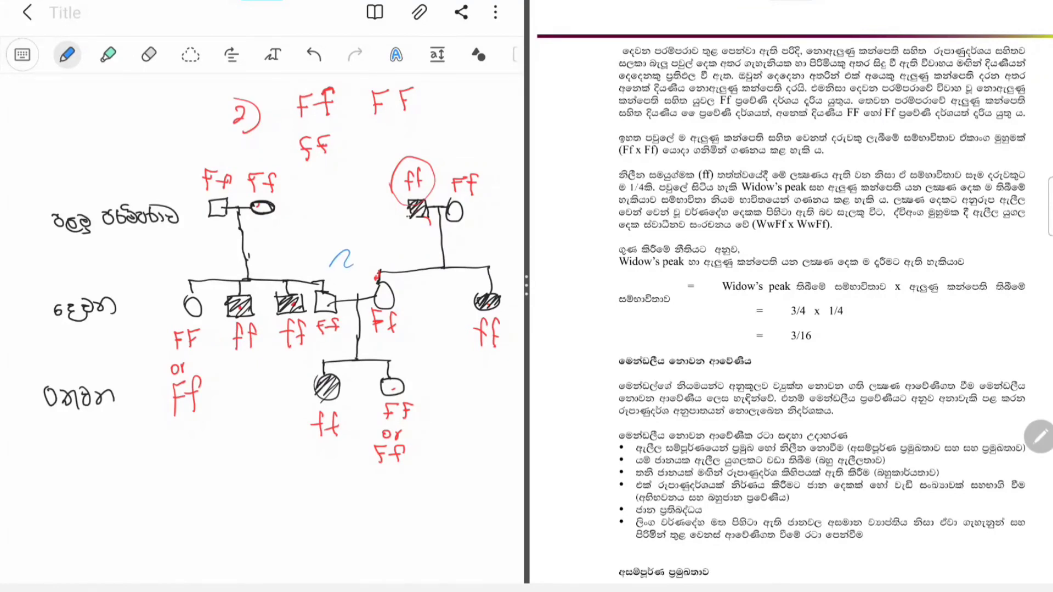
# Write blue Ww labels with arrows above the unshaded man and the middle wife
pyautogui.moveTo(337, 246); pyautogui.dragTo(332, 272)
pyautogui.moveTo(313, 225)
pyautogui.mouseDown()
pyautogui.moveTo(320, 241)
pyautogui.moveTo(325, 222)
pyautogui.moveTo(333, 236)
pyautogui.moveTo(339, 228)
pyautogui.mouseUp()
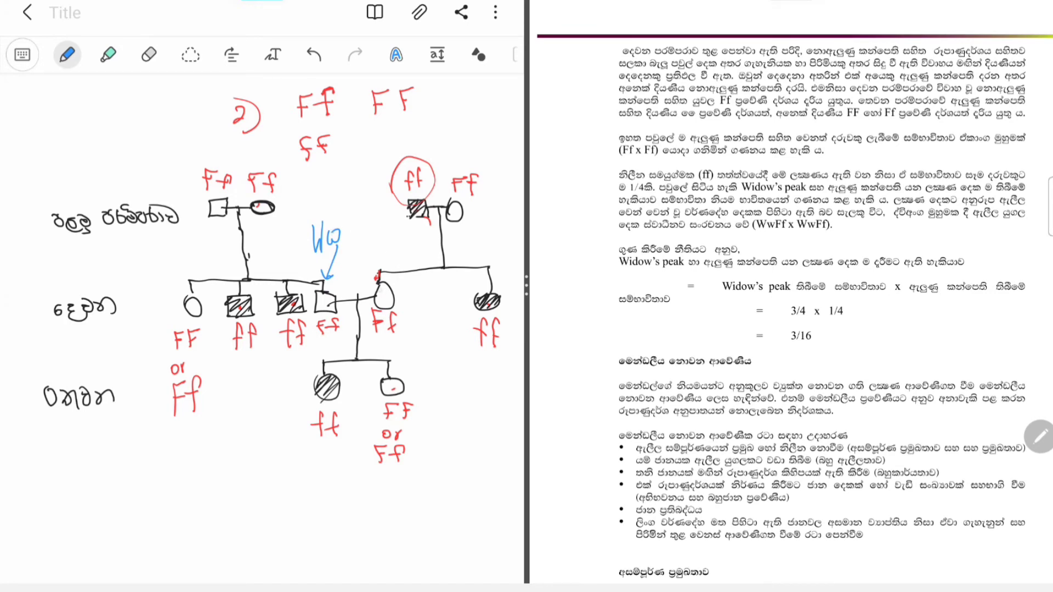
pyautogui.moveTo(387, 251); pyautogui.dragTo(383, 277)
pyautogui.moveTo(370, 219); pyautogui.dragTo(407, 252)
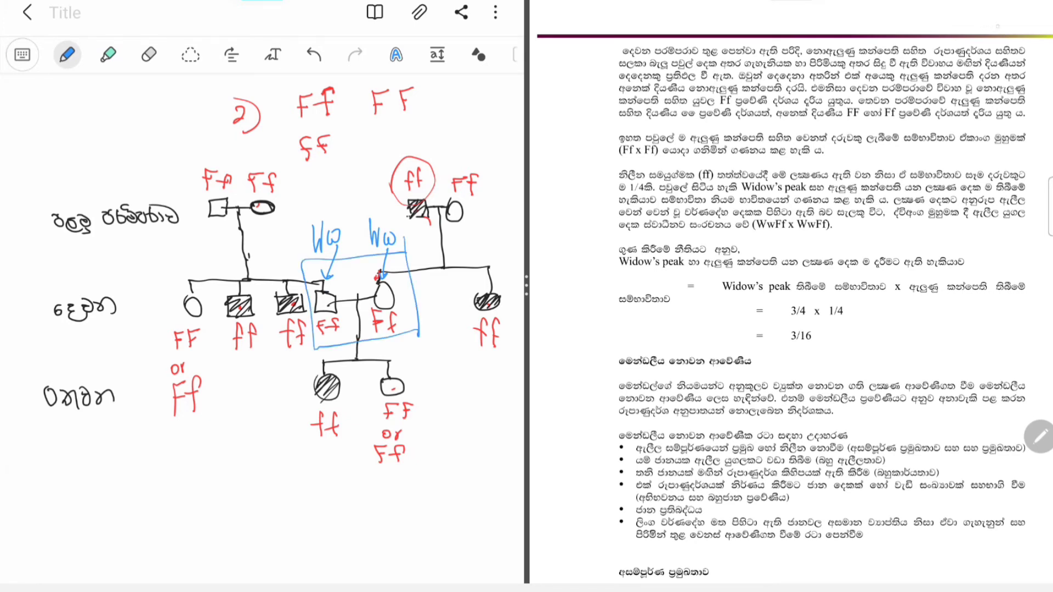
# Replace the blue box with a blue loop around the couple and arrow down to both children
pyautogui.hotkey('ctrl', 'z')
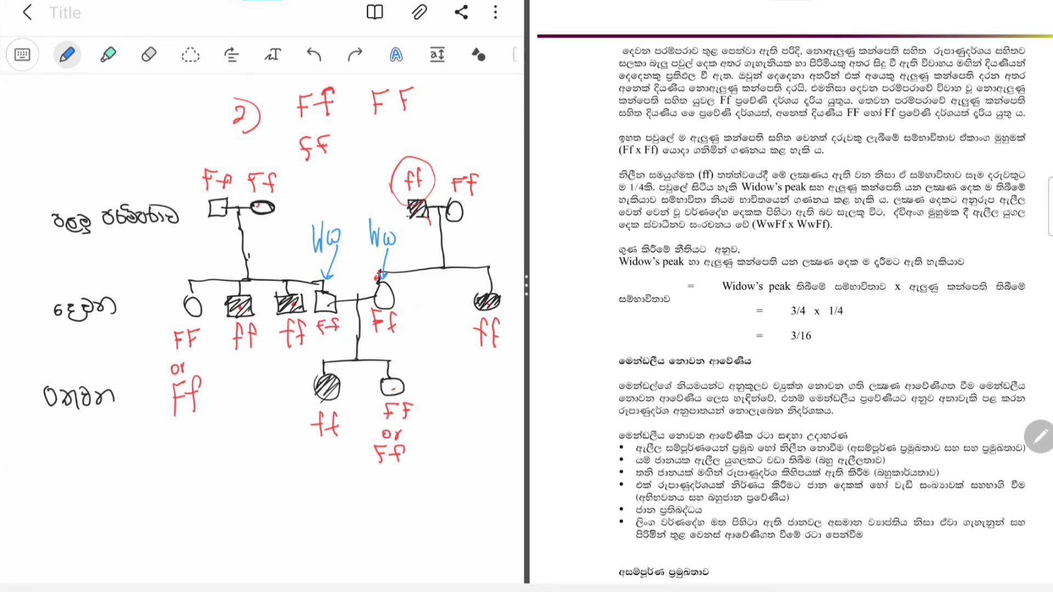
pyautogui.moveTo(392, 262); pyautogui.dragTo(423, 255)
pyautogui.moveTo(345, 344)
pyautogui.mouseDown()
pyautogui.moveTo(333, 371)
pyautogui.moveTo(381, 366)
pyautogui.mouseUp()
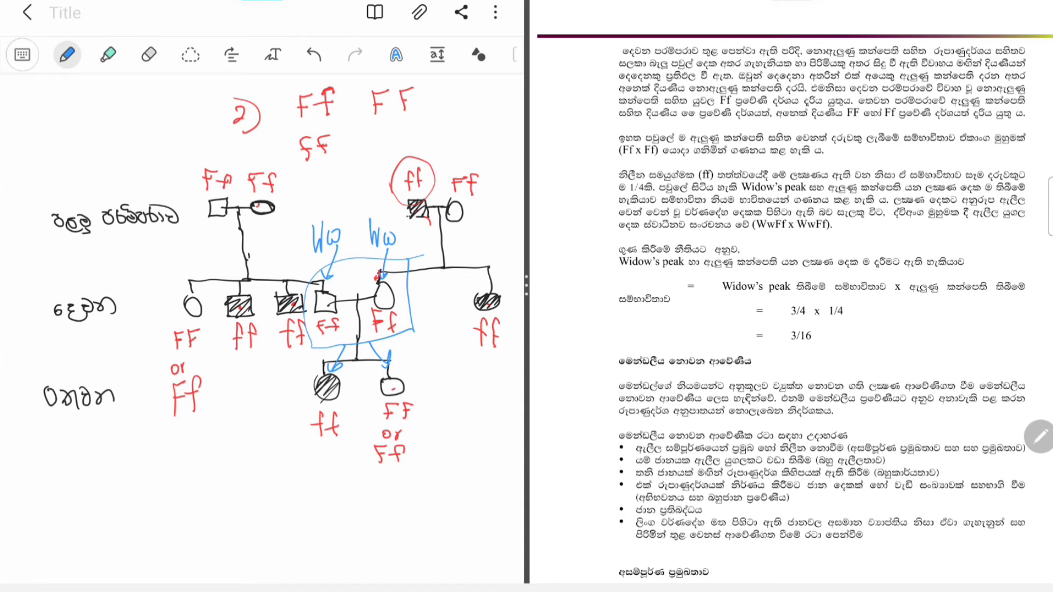
pyautogui.scroll(-2, 274, 274)
# Below the pedigree, write ff and set up the Ff × Ff parent genotypes
pyautogui.scroll(-3, 274, 275)
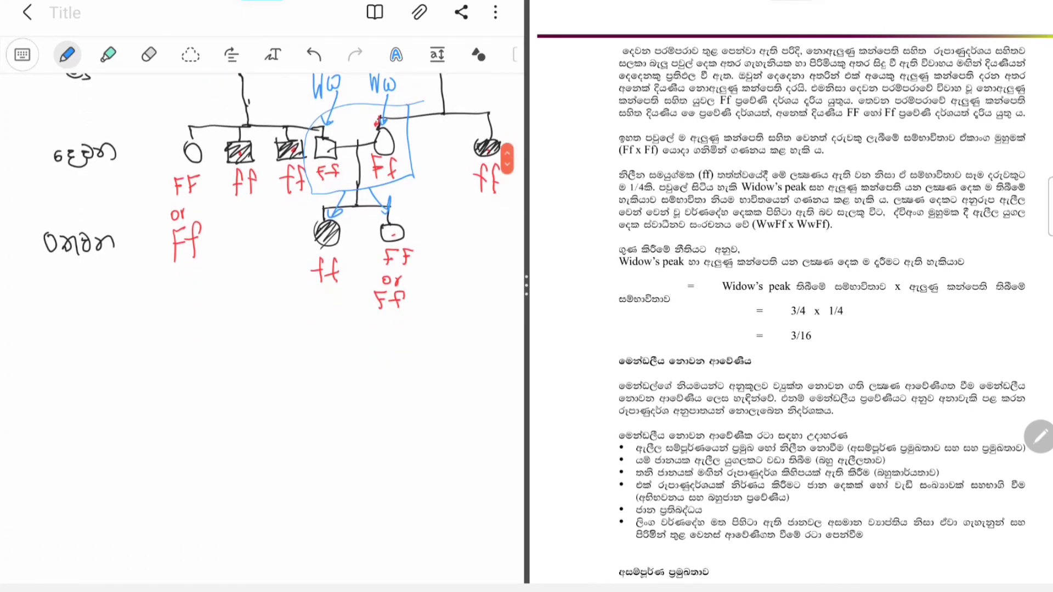
pyautogui.moveTo(115, 344)
pyautogui.mouseDown()
pyautogui.moveTo(118, 310)
pyautogui.moveTo(138, 310)
pyautogui.moveTo(139, 327)
pyautogui.mouseUp()
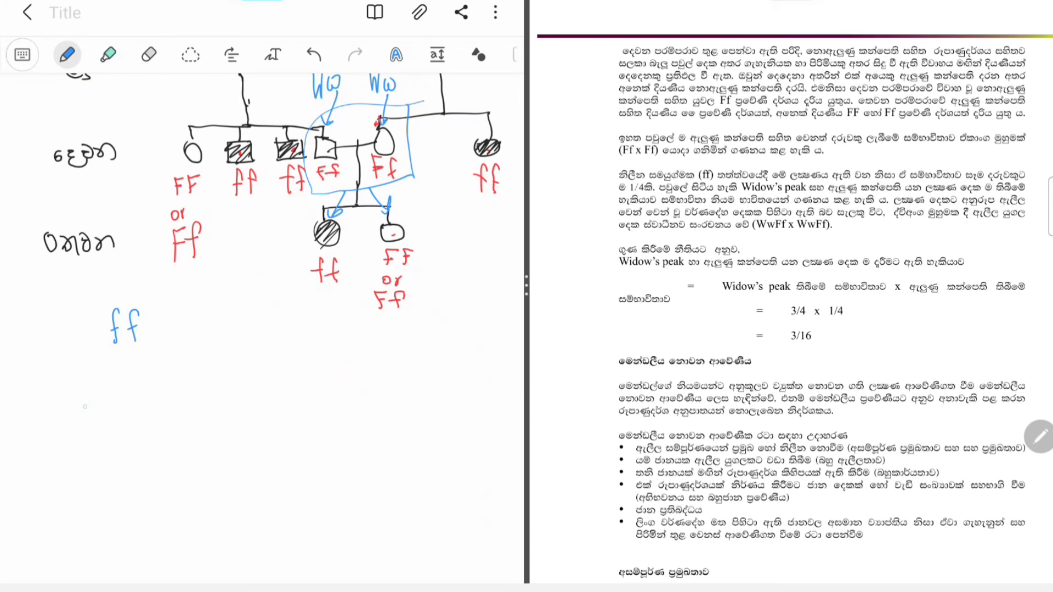
pyautogui.moveTo(85, 413)
pyautogui.mouseDown()
pyautogui.moveTo(93, 381)
pyautogui.moveTo(92, 396)
pyautogui.moveTo(109, 383)
pyautogui.moveTo(83, 357)
pyautogui.moveTo(107, 368)
pyautogui.moveTo(117, 357)
pyautogui.mouseUp()
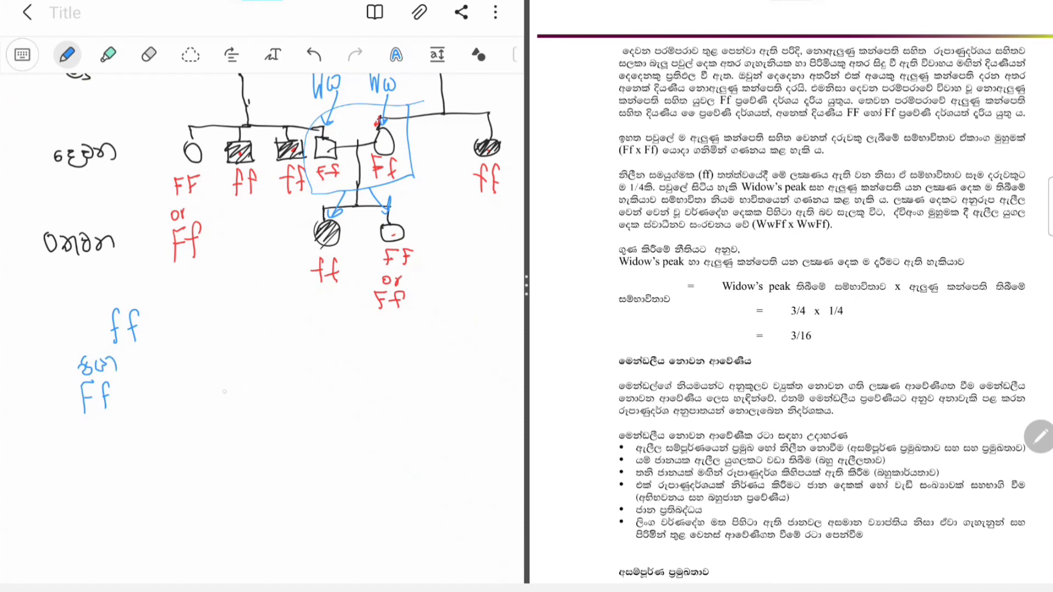
pyautogui.moveTo(225, 404)
pyautogui.mouseDown()
pyautogui.moveTo(235, 376)
pyautogui.moveTo(251, 371)
pyautogui.moveTo(250, 385)
pyautogui.mouseUp()
pyautogui.moveTo(217, 354)
pyautogui.mouseDown()
pyautogui.moveTo(227, 362)
pyautogui.moveTo(239, 348)
pyautogui.mouseUp()
pyautogui.moveTo(219, 346); pyautogui.dragTo(239, 342)
# Branch each Ff parent into its F and f gametes
pyautogui.moveTo(87, 423); pyautogui.dragTo(62, 459)
pyautogui.moveTo(59, 448)
pyautogui.mouseDown()
pyautogui.moveTo(68, 454)
pyautogui.moveTo(61, 496)
pyautogui.moveTo(69, 478)
pyautogui.mouseUp()
pyautogui.moveTo(55, 483)
pyautogui.mouseDown()
pyautogui.moveTo(65, 484)
pyautogui.moveTo(47, 485)
pyautogui.mouseUp()
pyautogui.moveTo(94, 421); pyautogui.dragTo(126, 462)
pyautogui.moveTo(115, 460); pyautogui.dragTo(127, 453)
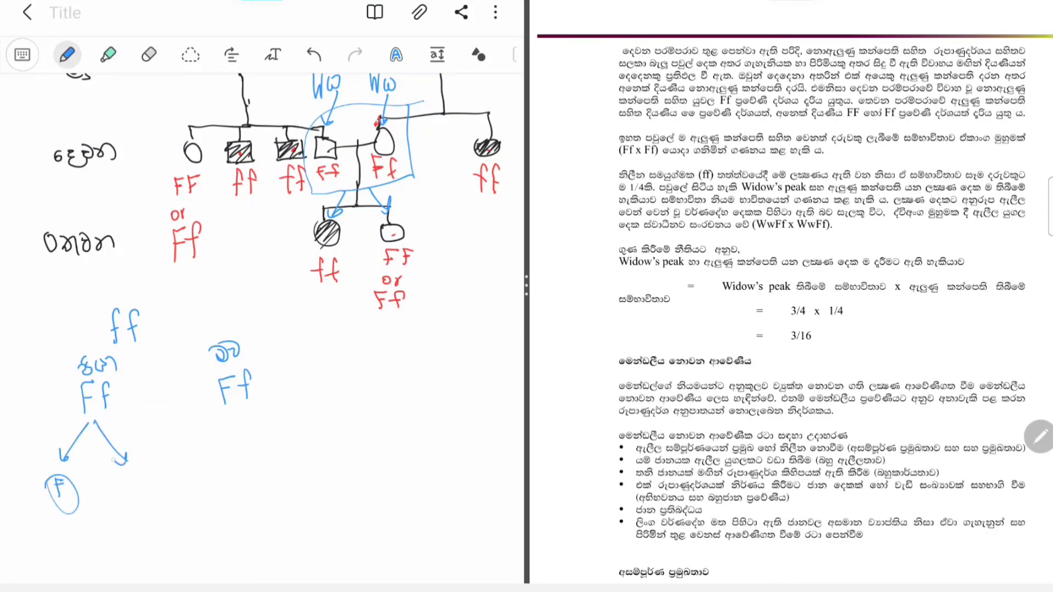
pyautogui.moveTo(133, 497); pyautogui.dragTo(136, 475)
pyautogui.moveTo(124, 487)
pyautogui.mouseDown()
pyautogui.moveTo(134, 487)
pyautogui.moveTo(127, 475)
pyautogui.mouseUp()
pyautogui.moveTo(231, 409); pyautogui.dragTo(204, 449)
pyautogui.moveTo(201, 440)
pyautogui.mouseDown()
pyautogui.moveTo(211, 449)
pyautogui.moveTo(204, 482)
pyautogui.moveTo(193, 476)
pyautogui.mouseUp()
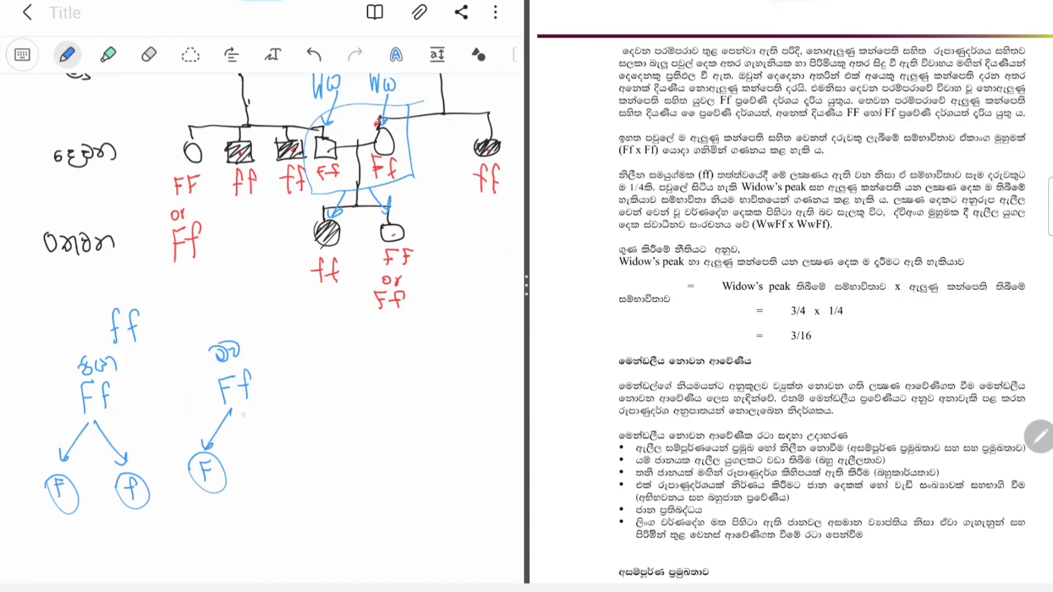
pyautogui.moveTo(243, 411); pyautogui.dragTo(281, 450)
pyautogui.moveTo(274, 440)
pyautogui.mouseDown()
pyautogui.moveTo(276, 481)
pyautogui.moveTo(261, 471)
pyautogui.mouseUp()
pyautogui.moveTo(266, 470)
pyautogui.mouseDown()
pyautogui.moveTo(281, 468)
pyautogui.moveTo(274, 458)
pyautogui.mouseUp()
# Cross the gametes into the first two offspring, FF and Ff
pyautogui.scroll(-3, 262, 274)
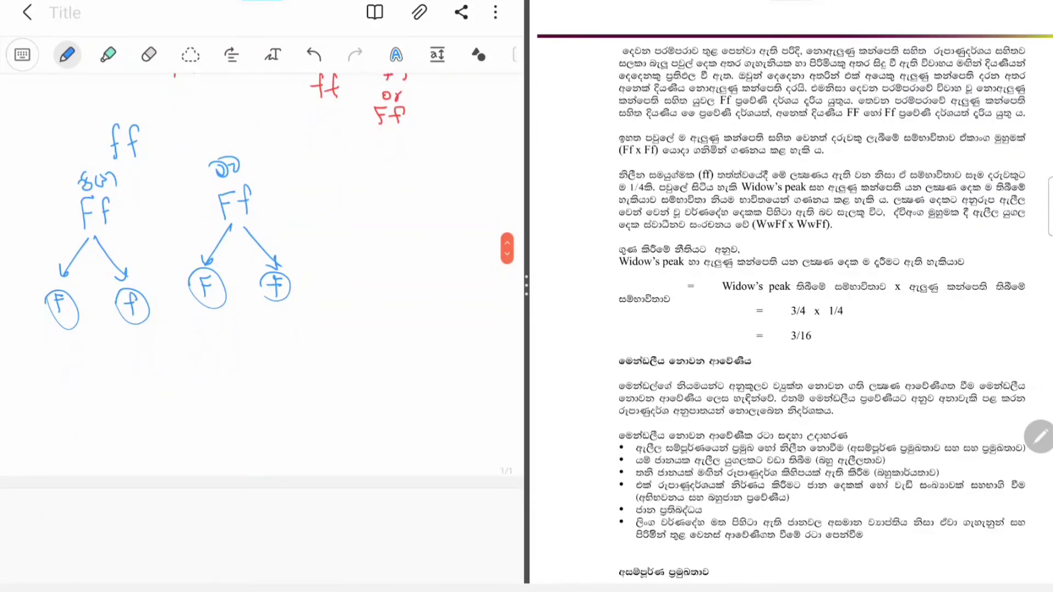
pyautogui.moveTo(69, 329); pyautogui.dragTo(73, 392)
pyautogui.moveTo(211, 308); pyautogui.dragTo(82, 400)
pyautogui.click(55, 435)
pyautogui.moveTo(53, 434); pyautogui.dragTo(65, 416)
pyautogui.moveTo(52, 428)
pyautogui.mouseDown()
pyautogui.moveTo(83, 415)
pyautogui.moveTo(77, 423)
pyautogui.mouseUp()
pyautogui.moveTo(68, 319); pyautogui.dragTo(188, 396)
pyautogui.moveTo(278, 301); pyautogui.dragTo(191, 390)
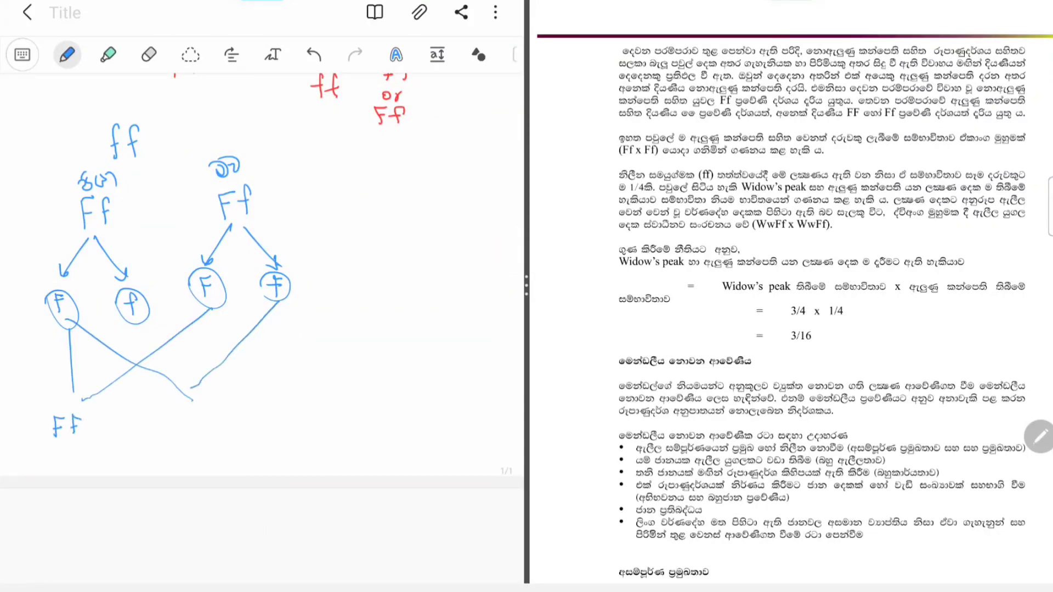
pyautogui.moveTo(176, 442); pyautogui.dragTo(184, 409)
pyautogui.moveTo(171, 430)
pyautogui.mouseDown()
pyautogui.moveTo(206, 438)
pyautogui.moveTo(211, 401)
pyautogui.mouseUp()
# Cross the remaining gametes into the last two offspring, Ff and ff
pyautogui.moveTo(183, 427); pyautogui.dragTo(206, 421)
pyautogui.moveTo(145, 315); pyautogui.dragTo(264, 402)
pyautogui.moveTo(225, 310)
pyautogui.mouseDown()
pyautogui.moveTo(264, 402)
pyautogui.moveTo(253, 415)
pyautogui.moveTo(257, 393)
pyautogui.mouseUp()
pyautogui.moveTo(251, 420); pyautogui.dragTo(283, 395)
pyautogui.moveTo(264, 417); pyautogui.dragTo(280, 412)
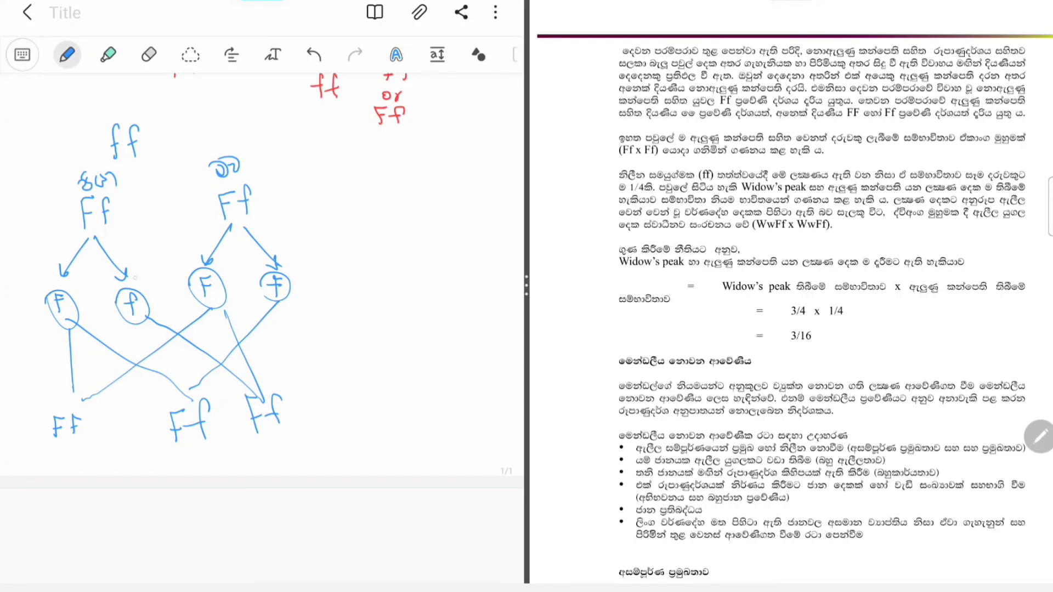
pyautogui.moveTo(146, 316); pyautogui.dragTo(353, 398)
pyautogui.moveTo(306, 320); pyautogui.dragTo(354, 397)
pyautogui.moveTo(346, 433); pyautogui.dragTo(351, 407)
pyautogui.moveTo(339, 421); pyautogui.dragTo(373, 404)
pyautogui.moveTo(362, 424); pyautogui.dragTo(374, 421)
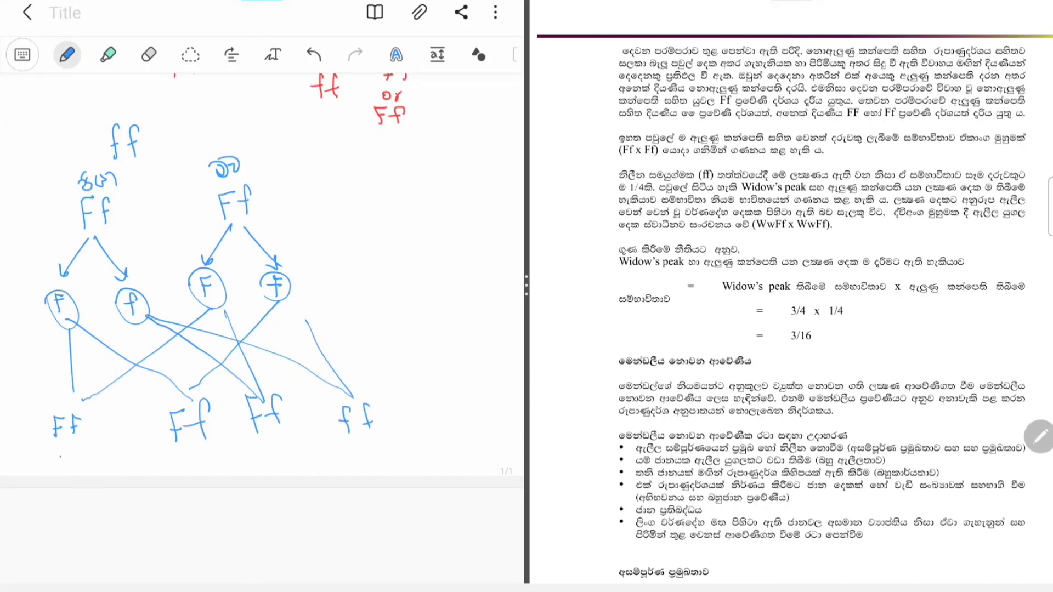
# Tick the three offspring carrying a dominant F: FF, Ff and Ff
pyautogui.moveTo(61, 457); pyautogui.dragTo(69, 454)
pyautogui.moveTo(173, 454); pyautogui.dragTo(177, 472)
pyautogui.moveTo(261, 455); pyautogui.dragTo(270, 443)
# Bracket the first three offspring of the Ff × Ff cross and label them 3/4
pyautogui.scroll(-3, 262, 279)
pyautogui.moveTo(53, 415)
pyautogui.mouseDown()
pyautogui.moveTo(97, 426)
pyautogui.moveTo(274, 399)
pyautogui.mouseUp()
pyautogui.moveTo(174, 493)
pyautogui.mouseDown()
pyautogui.moveTo(175, 506)
pyautogui.moveTo(179, 481)
pyautogui.mouseUp()
pyautogui.moveTo(152, 465); pyautogui.dragTo(156, 485)
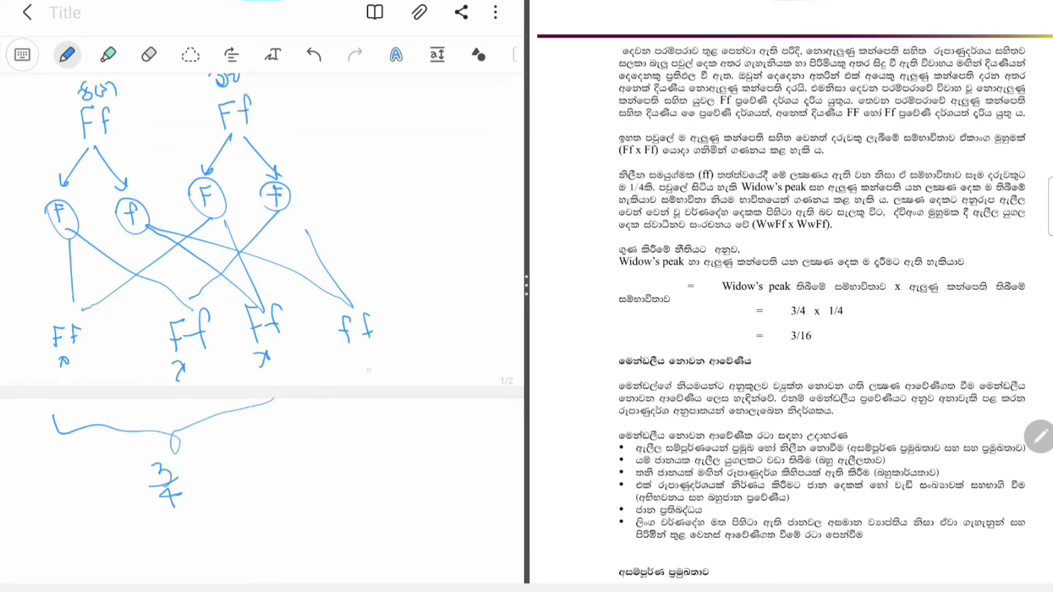
# Draw an arrow down from the ff offspring and label it 1/4
pyautogui.moveTo(360, 349)
pyautogui.mouseDown()
pyautogui.moveTo(359, 439)
pyautogui.moveTo(347, 431)
pyautogui.mouseUp()
pyautogui.moveTo(354, 480); pyautogui.dragTo(365, 490)
pyautogui.moveTo(357, 482)
pyautogui.mouseDown()
pyautogui.moveTo(352, 504)
pyautogui.moveTo(367, 472)
pyautogui.mouseUp()
pyautogui.moveTo(349, 450); pyautogui.dragTo(352, 469)
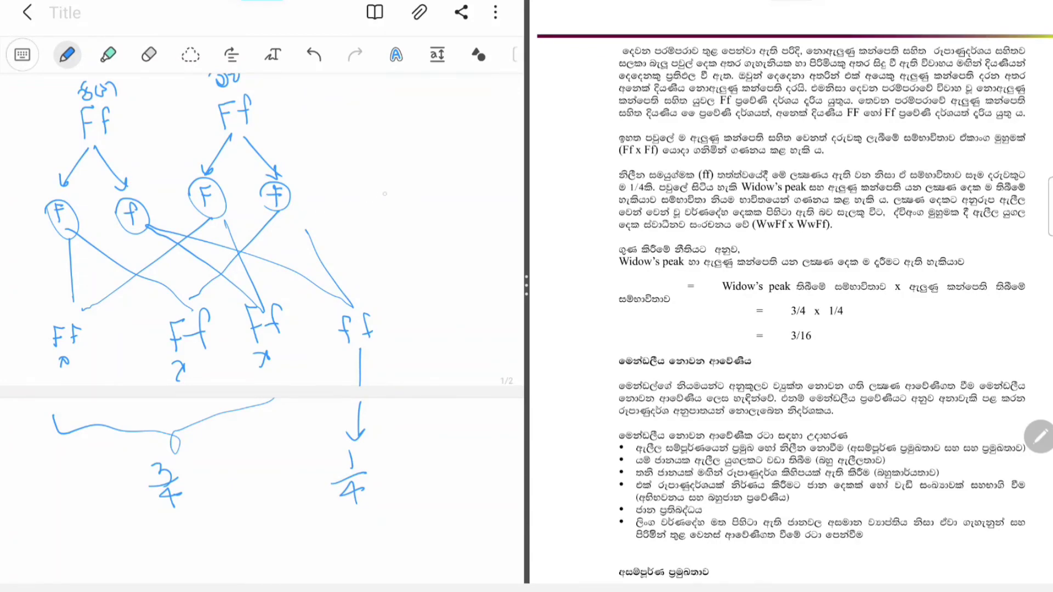
# Redraw the box edge around the Ww parents, then return to the empty space below
pyautogui.scroll(-5, 384, 193)
pyautogui.scroll(10, 384, 193)
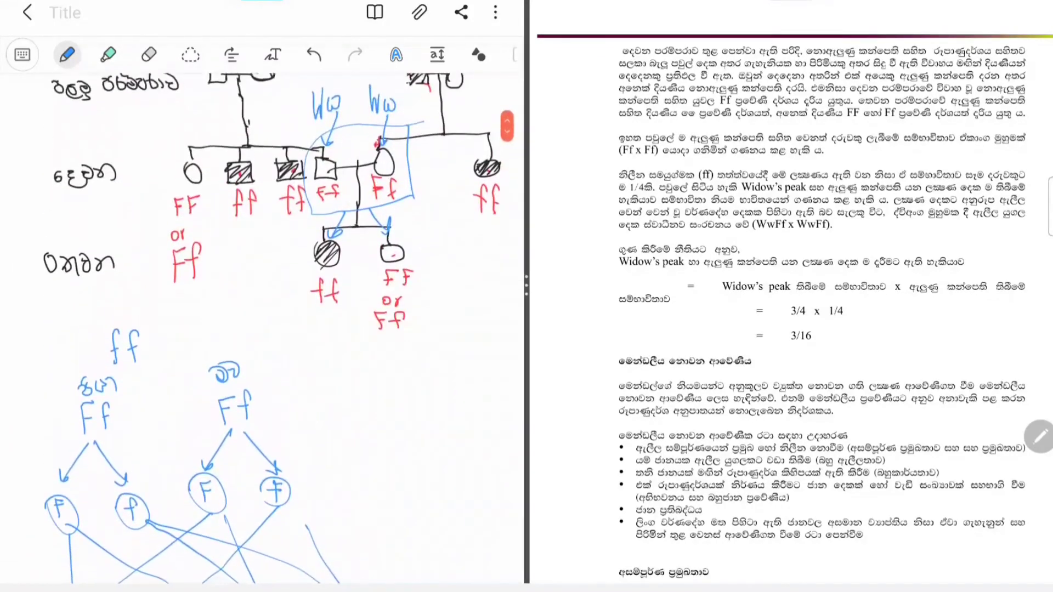
pyautogui.moveTo(312, 128)
pyautogui.mouseDown()
pyautogui.moveTo(316, 211)
pyautogui.moveTo(411, 201)
pyautogui.moveTo(299, 222)
pyautogui.mouseUp()
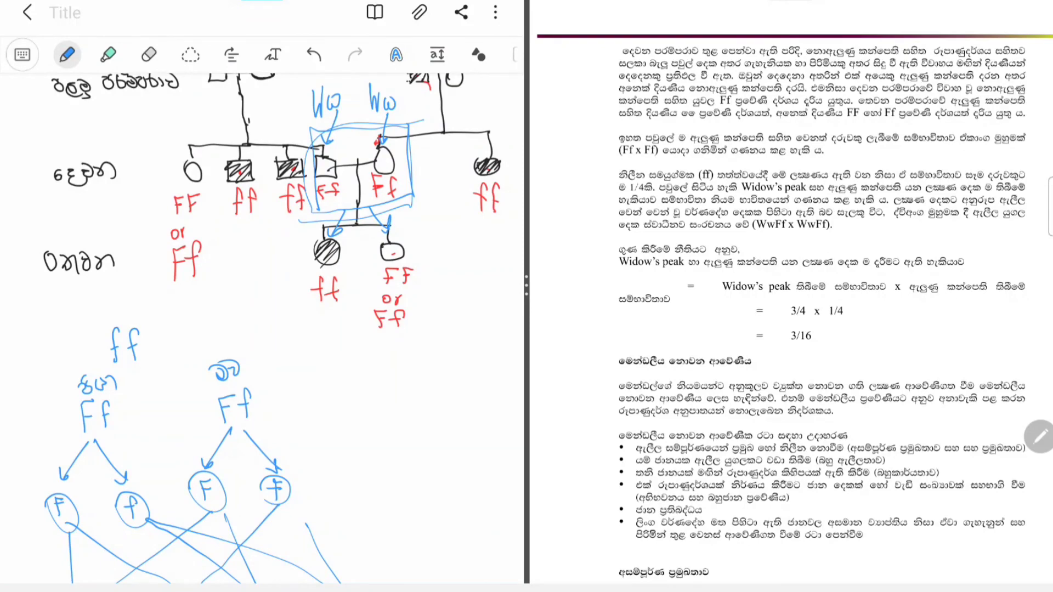
pyautogui.scroll(-10, 264, 329)
pyautogui.scroll(-5, 263, 329)
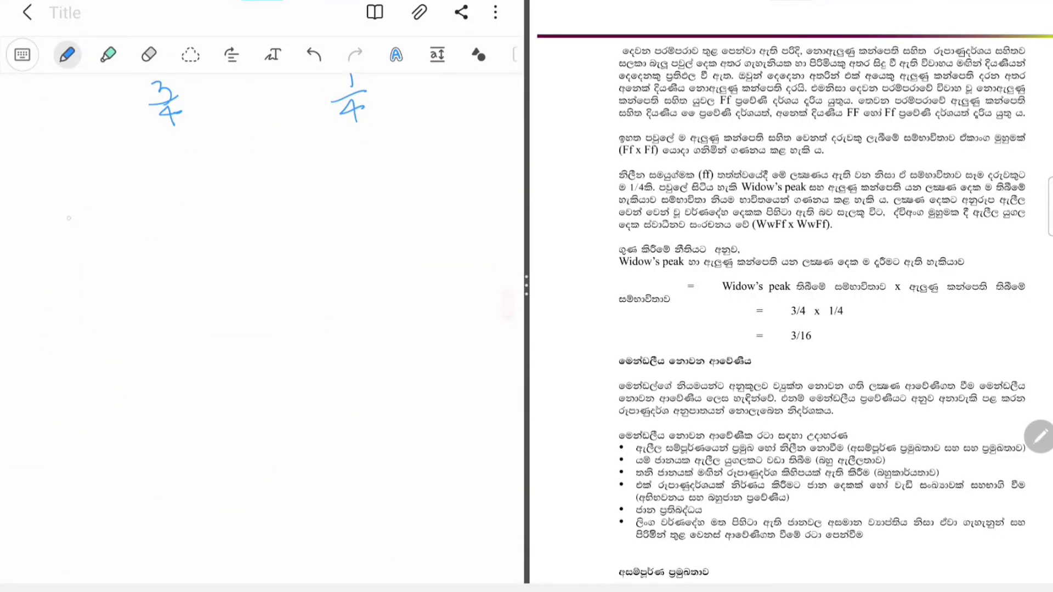
# Write both Ww parents and draw the first parent's circled W and w gametes
pyautogui.moveTo(230, 204)
pyautogui.mouseDown()
pyautogui.moveTo(241, 255)
pyautogui.moveTo(262, 201)
pyautogui.moveTo(274, 236)
pyautogui.moveTo(285, 226)
pyautogui.mouseUp()
pyautogui.moveTo(58, 195)
pyautogui.mouseDown()
pyautogui.moveTo(77, 259)
pyautogui.moveTo(93, 204)
pyautogui.moveTo(124, 225)
pyautogui.mouseUp()
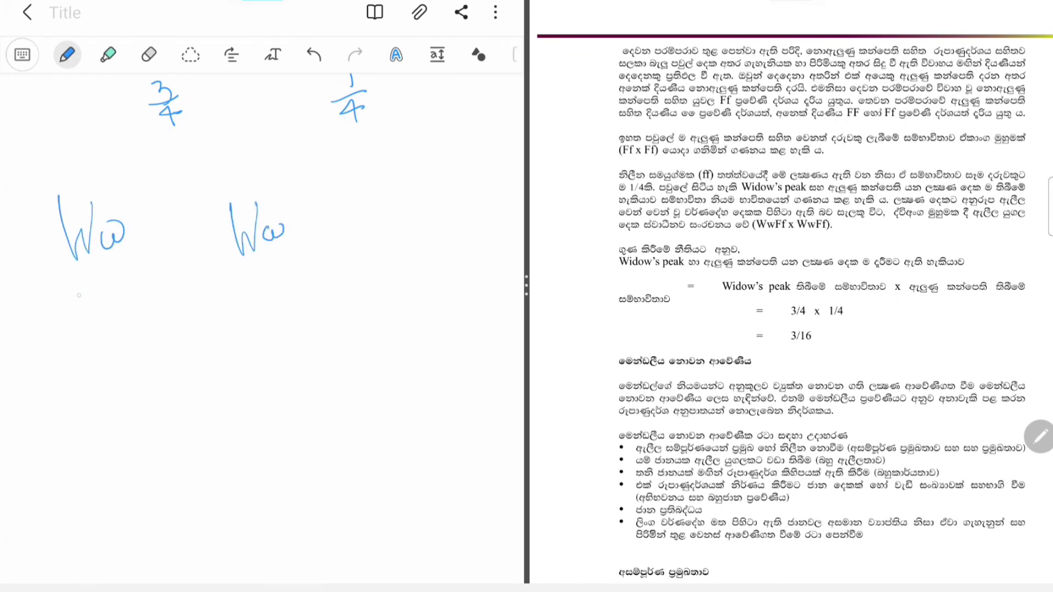
pyautogui.moveTo(84, 283)
pyautogui.mouseDown()
pyautogui.moveTo(50, 345)
pyautogui.moveTo(40, 329)
pyautogui.mouseUp()
pyautogui.moveTo(37, 382)
pyautogui.mouseDown()
pyautogui.moveTo(55, 387)
pyautogui.moveTo(33, 384)
pyautogui.mouseUp()
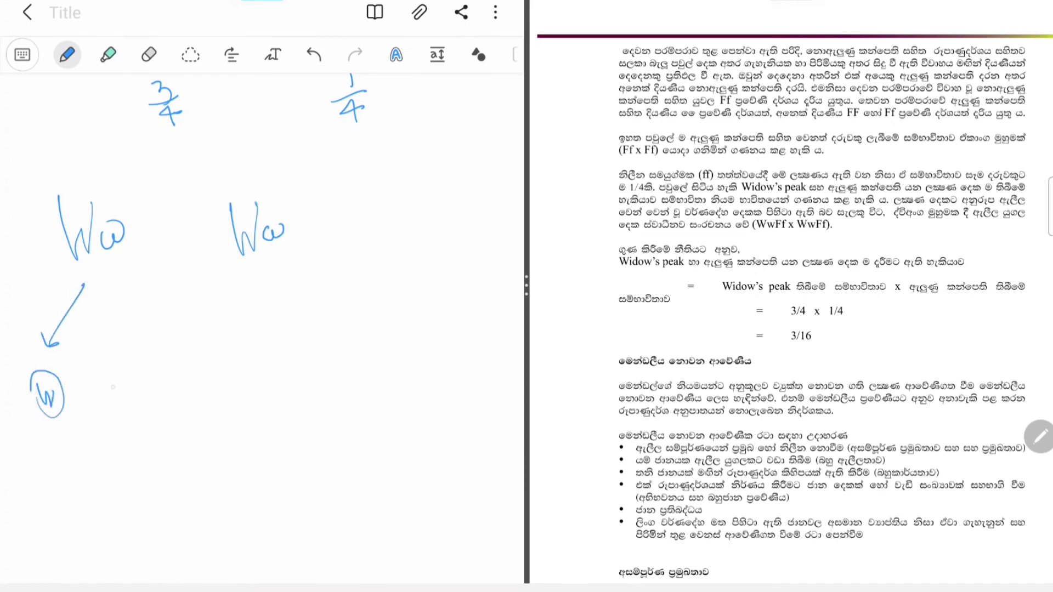
pyautogui.moveTo(106, 387)
pyautogui.mouseDown()
pyautogui.moveTo(130, 389)
pyautogui.moveTo(94, 386)
pyautogui.mouseUp()
pyautogui.moveTo(101, 284)
pyautogui.mouseDown()
pyautogui.moveTo(136, 360)
pyautogui.moveTo(143, 347)
pyautogui.mouseUp()
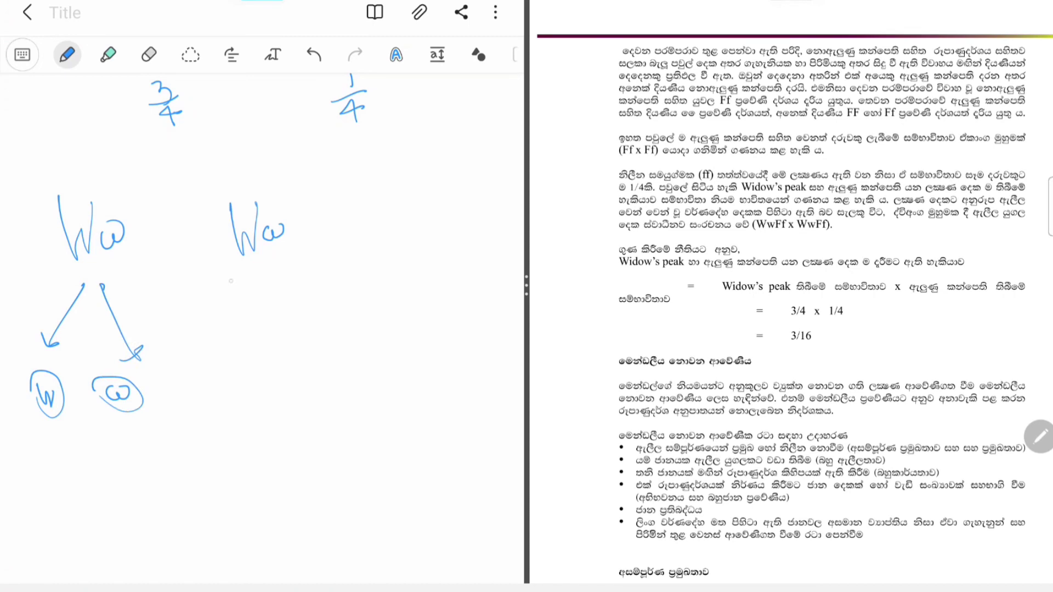
# Draw arrows from the second Ww parent to its circled W and w gametes
pyautogui.moveTo(249, 275); pyautogui.dragTo(200, 353)
pyautogui.moveTo(200, 334)
pyautogui.mouseDown()
pyautogui.moveTo(236, 395)
pyautogui.moveTo(191, 384)
pyautogui.mouseUp()
pyautogui.moveTo(265, 270)
pyautogui.mouseDown()
pyautogui.moveTo(322, 331)
pyautogui.moveTo(301, 332)
pyautogui.mouseUp()
pyautogui.moveTo(310, 376); pyautogui.dragTo(331, 375)
pyautogui.moveTo(336, 363); pyautogui.dragTo(296, 378)
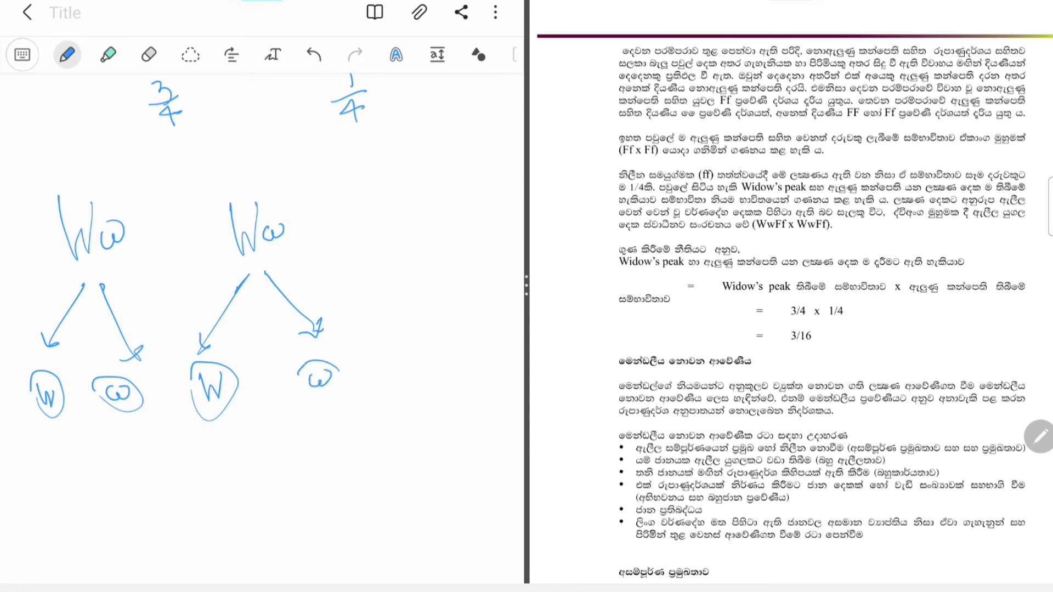
# Link gametes to the first two offspring, writing WW and Ww
pyautogui.scroll(-5, 263, 274)
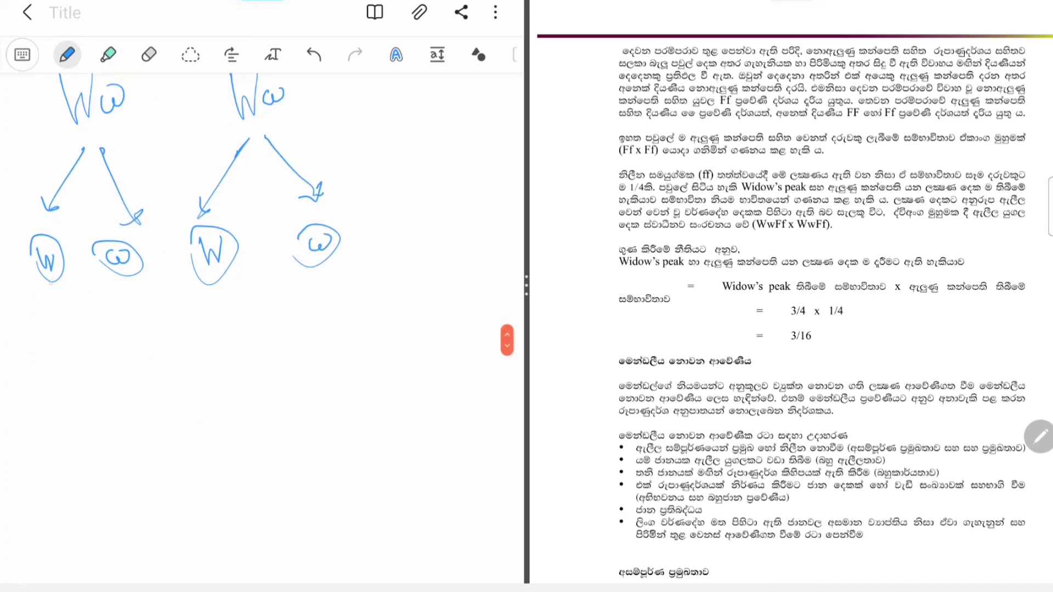
pyautogui.moveTo(50, 286); pyautogui.dragTo(59, 378)
pyautogui.moveTo(200, 294)
pyautogui.mouseDown()
pyautogui.moveTo(62, 382)
pyautogui.moveTo(59, 457)
pyautogui.mouseUp()
pyautogui.moveTo(64, 401)
pyautogui.mouseDown()
pyautogui.moveTo(77, 441)
pyautogui.moveTo(91, 400)
pyautogui.mouseUp()
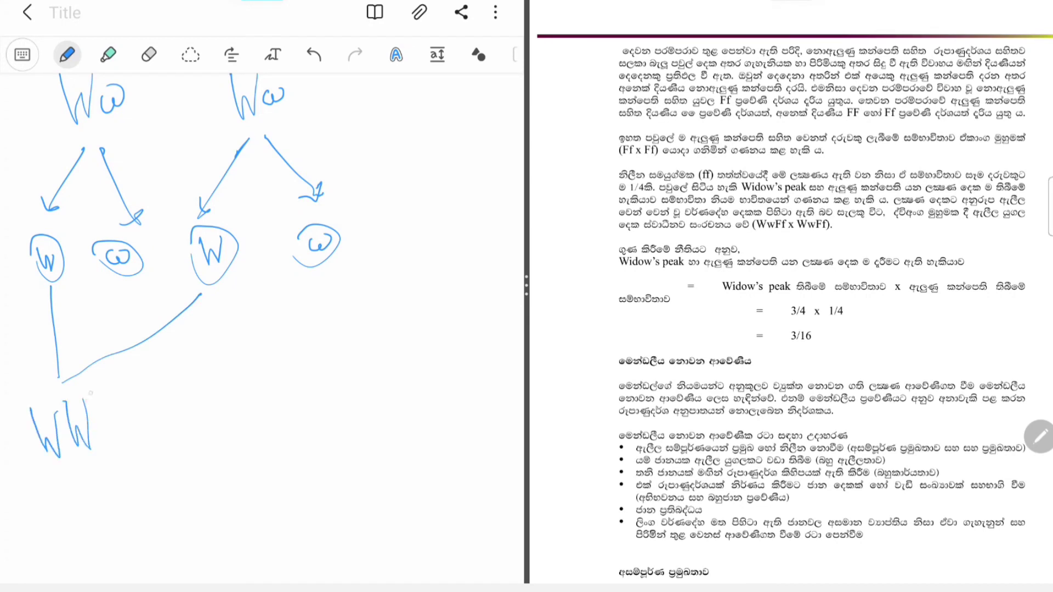
pyautogui.moveTo(201, 399); pyautogui.dragTo(311, 285)
pyautogui.moveTo(182, 420)
pyautogui.mouseDown()
pyautogui.moveTo(185, 435)
pyautogui.moveTo(221, 445)
pyautogui.mouseUp()
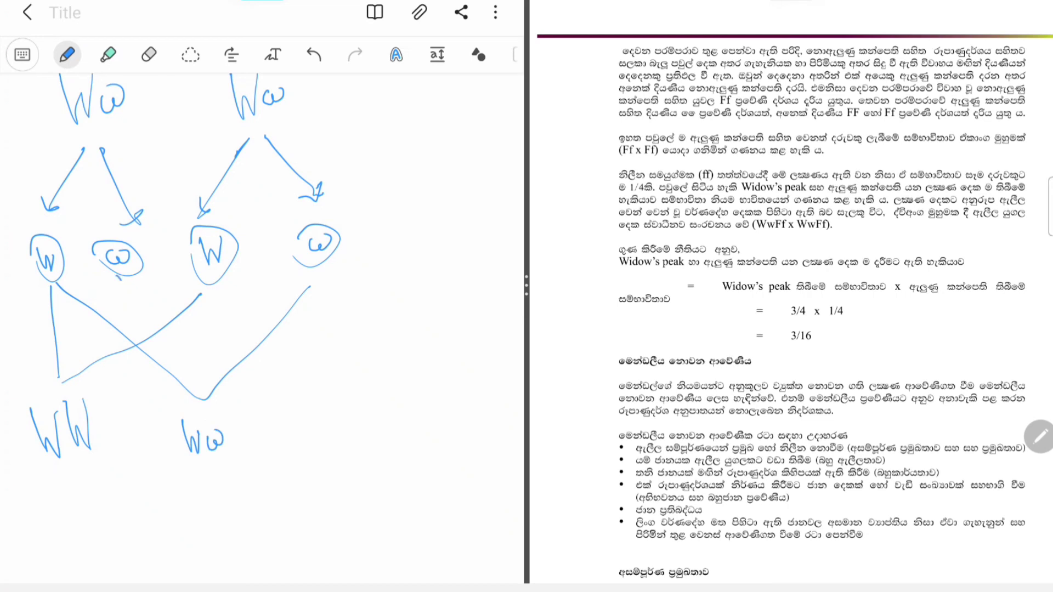
# Link the w gametes to the remaining offspring, writing Ww and ww
pyautogui.moveTo(120, 280); pyautogui.dragTo(245, 303)
pyautogui.moveTo(283, 415)
pyautogui.mouseDown()
pyautogui.moveTo(301, 443)
pyautogui.moveTo(328, 436)
pyautogui.mouseUp()
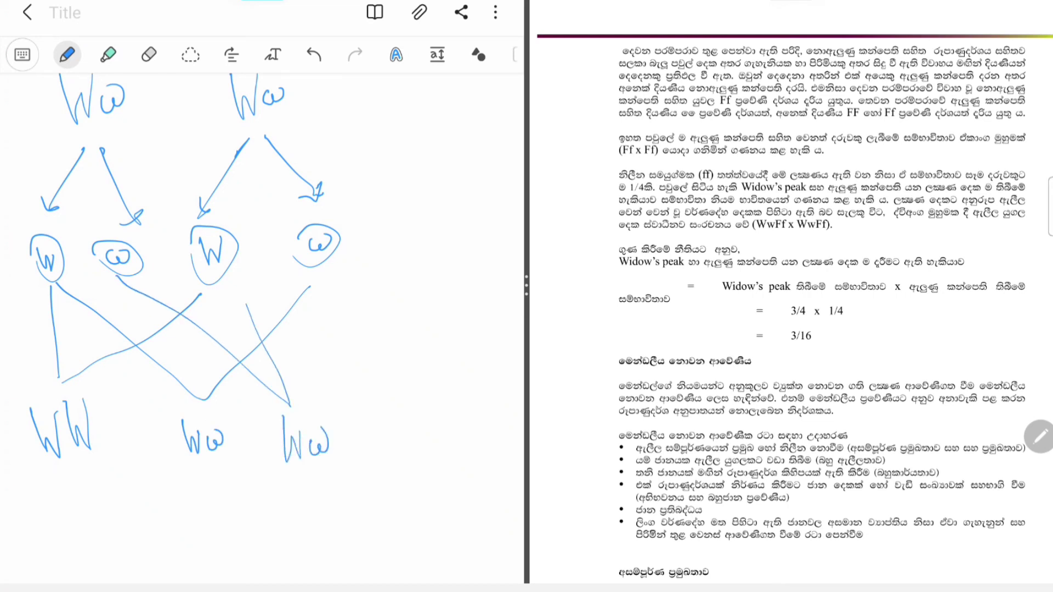
pyautogui.moveTo(118, 275); pyautogui.dragTo(366, 293)
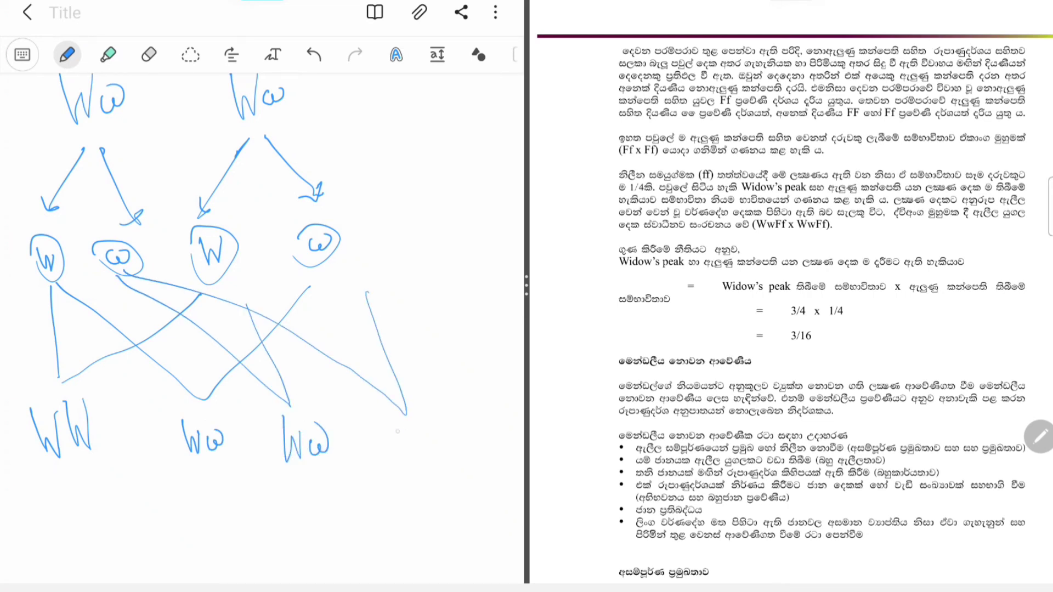
pyautogui.moveTo(395, 435); pyautogui.dragTo(442, 429)
# Number the first three offspring 1, 2 and 3
pyautogui.scroll(-1, 262, 274)
pyautogui.scroll(-2, 262, 274)
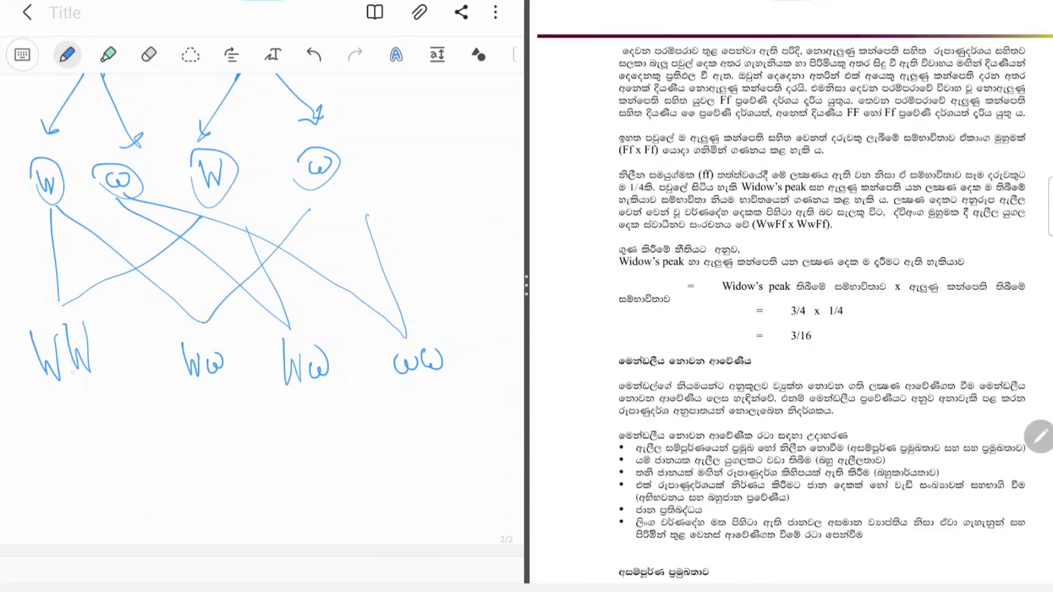
pyautogui.moveTo(71, 402); pyautogui.dragTo(73, 412)
pyautogui.moveTo(194, 406); pyautogui.dragTo(213, 411)
pyautogui.moveTo(299, 400); pyautogui.dragTo(308, 413)
# Write 3/4 under the numbered offspring and 1/4 under ww
pyautogui.moveTo(169, 480); pyautogui.dragTo(181, 490)
pyautogui.moveTo(173, 481)
pyautogui.mouseDown()
pyautogui.moveTo(173, 501)
pyautogui.moveTo(152, 468)
pyautogui.moveTo(160, 464)
pyautogui.mouseUp()
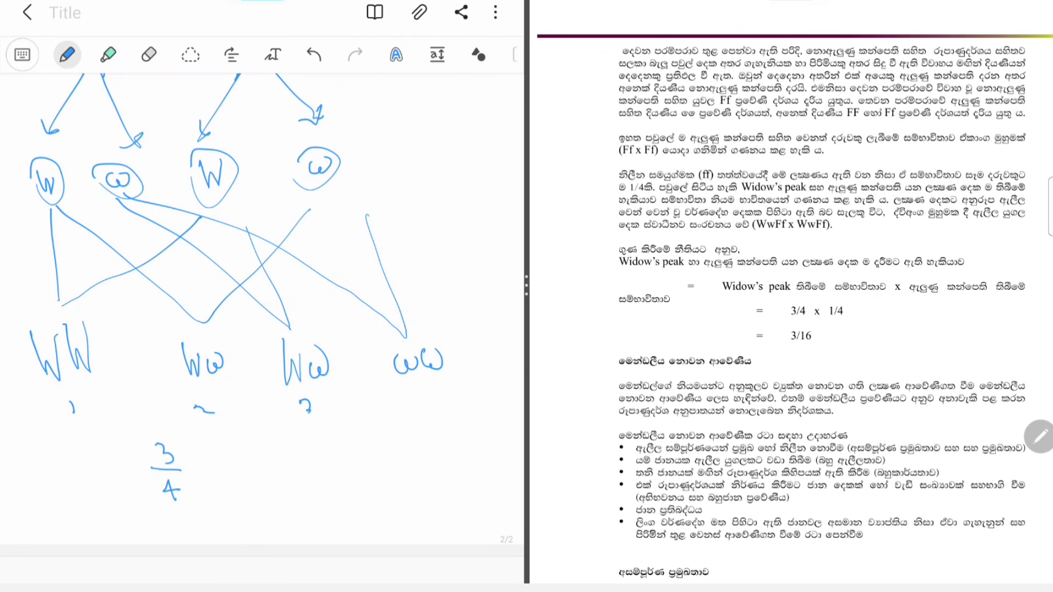
pyautogui.moveTo(418, 440)
pyautogui.mouseDown()
pyautogui.moveTo(433, 452)
pyautogui.moveTo(427, 471)
pyautogui.mouseUp()
pyautogui.moveTo(400, 433)
pyautogui.mouseDown()
pyautogui.moveTo(439, 428)
pyautogui.moveTo(415, 418)
pyautogui.mouseUp()
# On a new page, write 1) 1/4 and 2) 3/4 separated by a dividing line
pyautogui.scroll(-10, 261, 307)
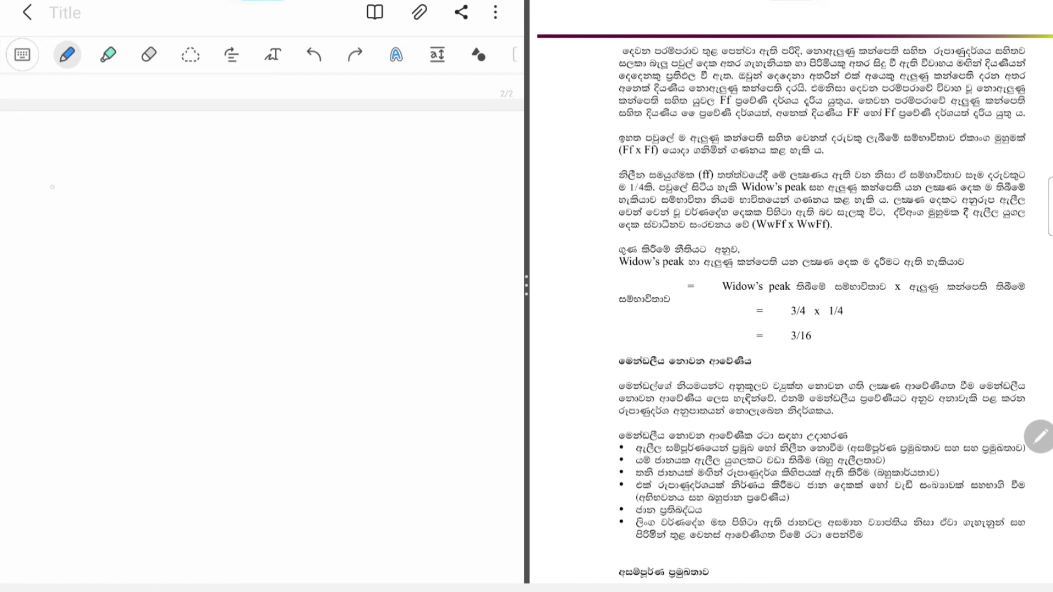
pyautogui.moveTo(50, 181)
pyautogui.mouseDown()
pyautogui.moveTo(52, 193)
pyautogui.moveTo(97, 203)
pyautogui.moveTo(92, 210)
pyautogui.mouseUp()
pyautogui.moveTo(80, 189)
pyautogui.mouseDown()
pyautogui.moveTo(99, 181)
pyautogui.moveTo(88, 179)
pyautogui.mouseUp()
pyautogui.moveTo(176, 172)
pyautogui.mouseDown()
pyautogui.moveTo(186, 191)
pyautogui.moveTo(241, 198)
pyautogui.moveTo(234, 210)
pyautogui.mouseUp()
pyautogui.moveTo(216, 182)
pyautogui.mouseDown()
pyautogui.moveTo(241, 179)
pyautogui.moveTo(215, 169)
pyautogui.mouseUp()
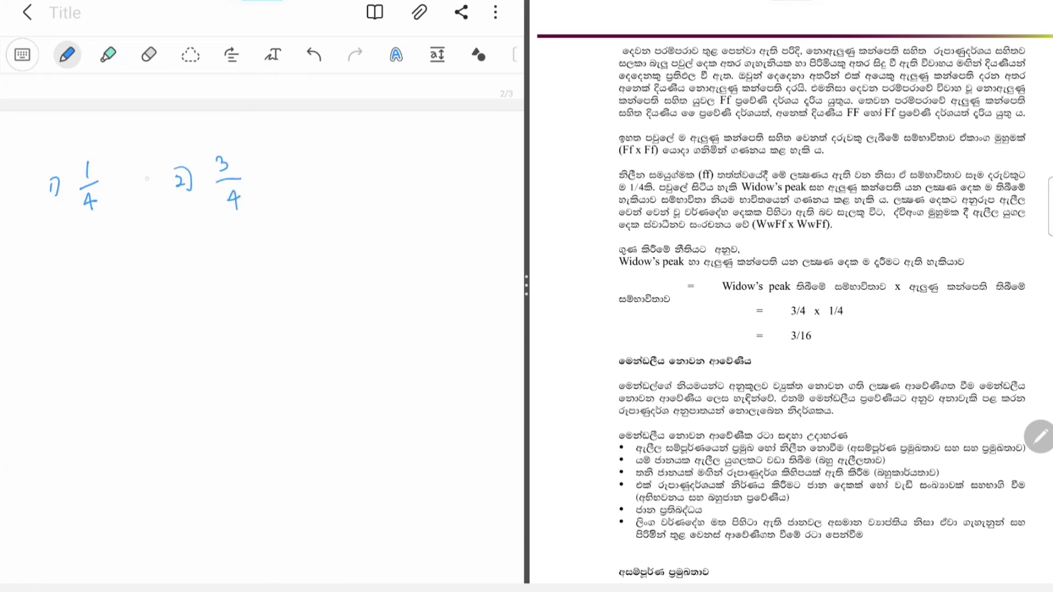
pyautogui.moveTo(147, 129); pyautogui.dragTo(148, 241)
# Write 1/4 × 3/4 = 3/16 and underline the 3/16 answer
pyautogui.moveTo(97, 335)
pyautogui.mouseDown()
pyautogui.moveTo(108, 341)
pyautogui.moveTo(98, 354)
pyautogui.mouseUp()
pyautogui.moveTo(85, 329)
pyautogui.mouseDown()
pyautogui.moveTo(125, 327)
pyautogui.moveTo(165, 345)
pyautogui.mouseUp()
pyautogui.moveTo(155, 338)
pyautogui.mouseDown()
pyautogui.moveTo(156, 356)
pyautogui.moveTo(163, 324)
pyautogui.mouseUp()
pyautogui.moveTo(145, 293)
pyautogui.mouseDown()
pyautogui.moveTo(146, 319)
pyautogui.moveTo(162, 315)
pyautogui.moveTo(146, 323)
pyautogui.moveTo(205, 322)
pyautogui.mouseUp()
pyautogui.moveTo(205, 322)
pyautogui.mouseDown()
pyautogui.moveTo(193, 329)
pyautogui.moveTo(258, 343)
pyautogui.mouseUp()
pyautogui.moveTo(229, 317)
pyautogui.mouseDown()
pyautogui.moveTo(275, 310)
pyautogui.moveTo(239, 311)
pyautogui.mouseUp()
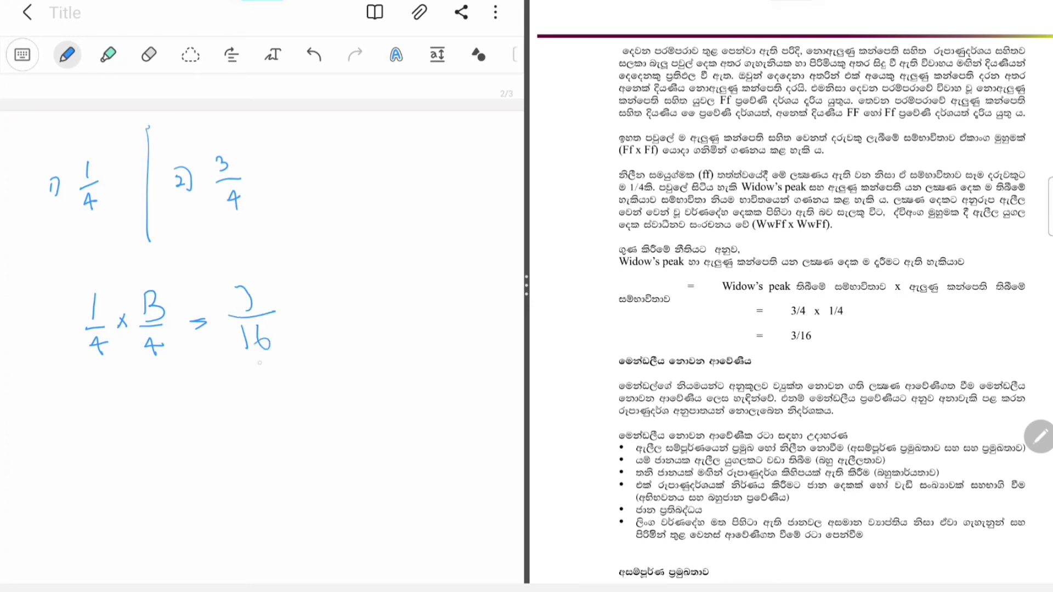
pyautogui.moveTo(295, 354); pyautogui.dragTo(240, 363)
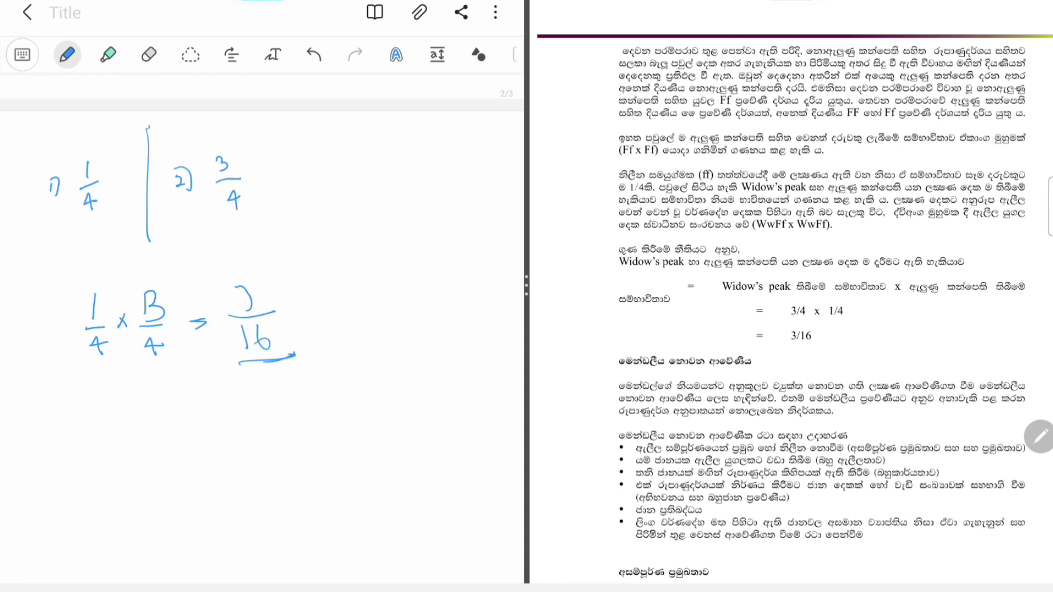